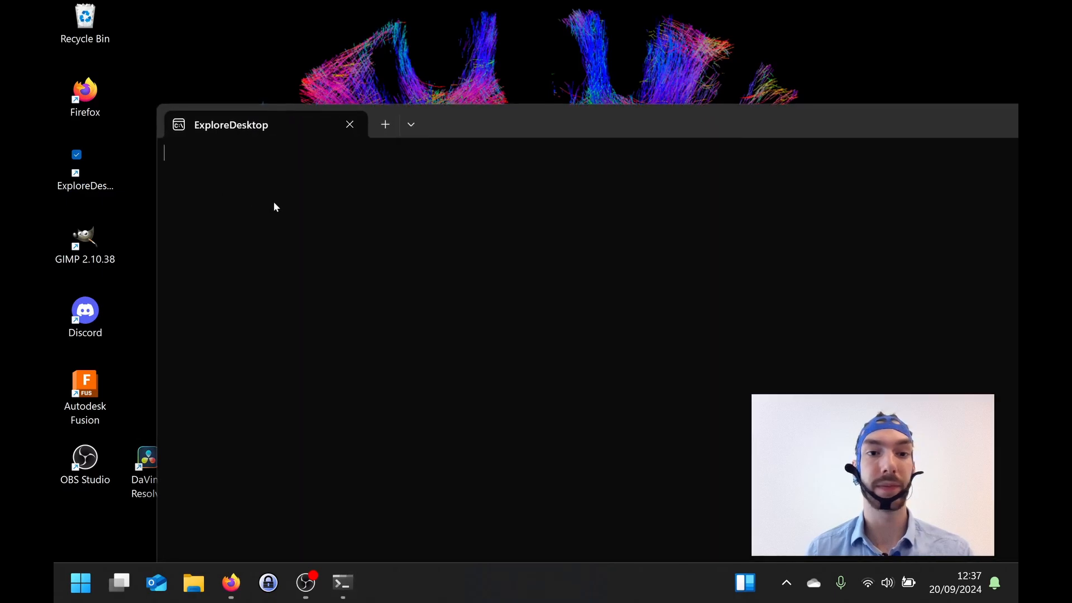
Step: Show the labelled navigation sidebar and connect to the device AAAH
{"action": "left_click_drag", "start_coordinate": [560, 124], "coordinate": [459, 32]}
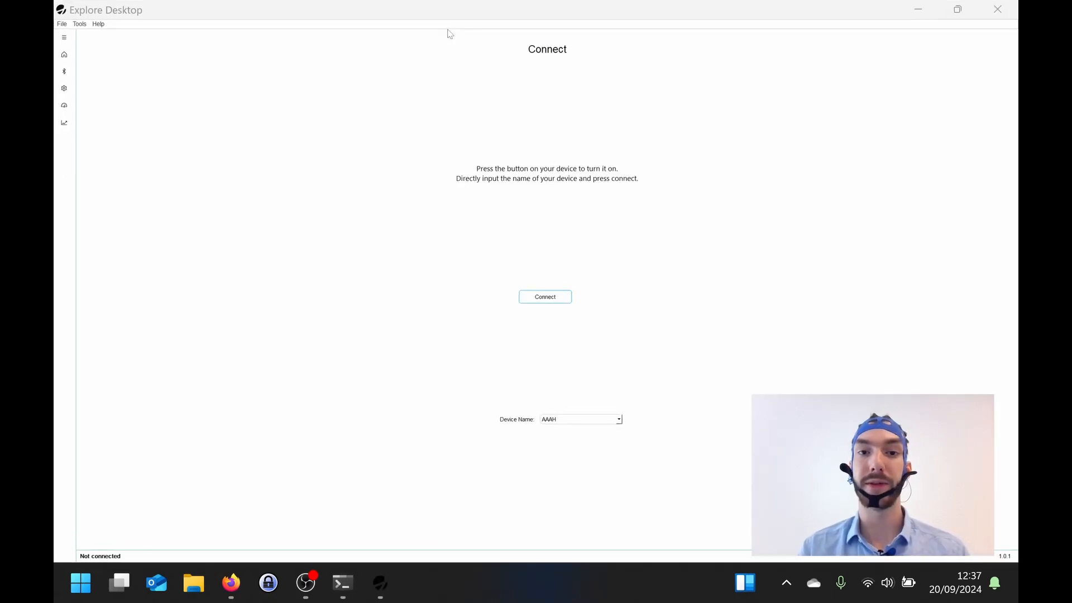
{"action": "left_click", "coordinate": [65, 38]}
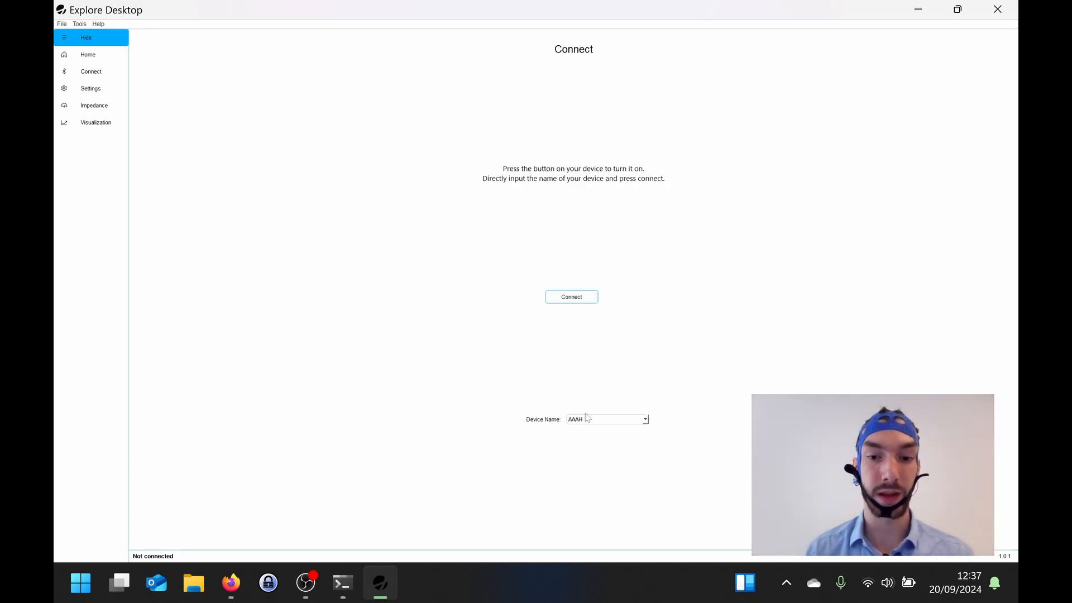
{"action": "left_click", "coordinate": [569, 300]}
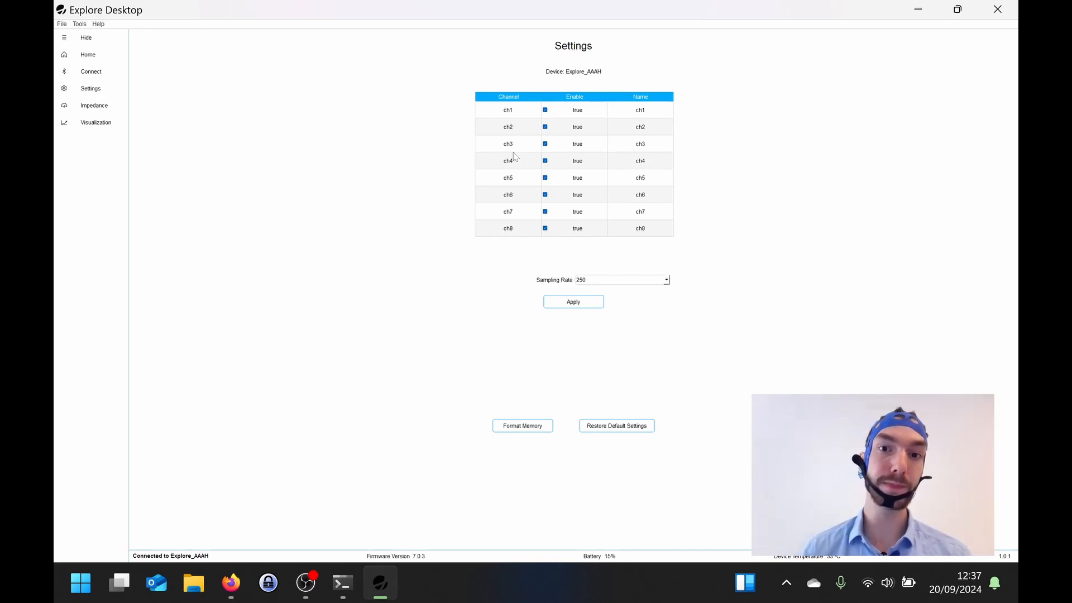
Step: Re-enable channel ch1, name it C3, and apply the device settings
{"action": "left_click", "coordinate": [545, 111]}
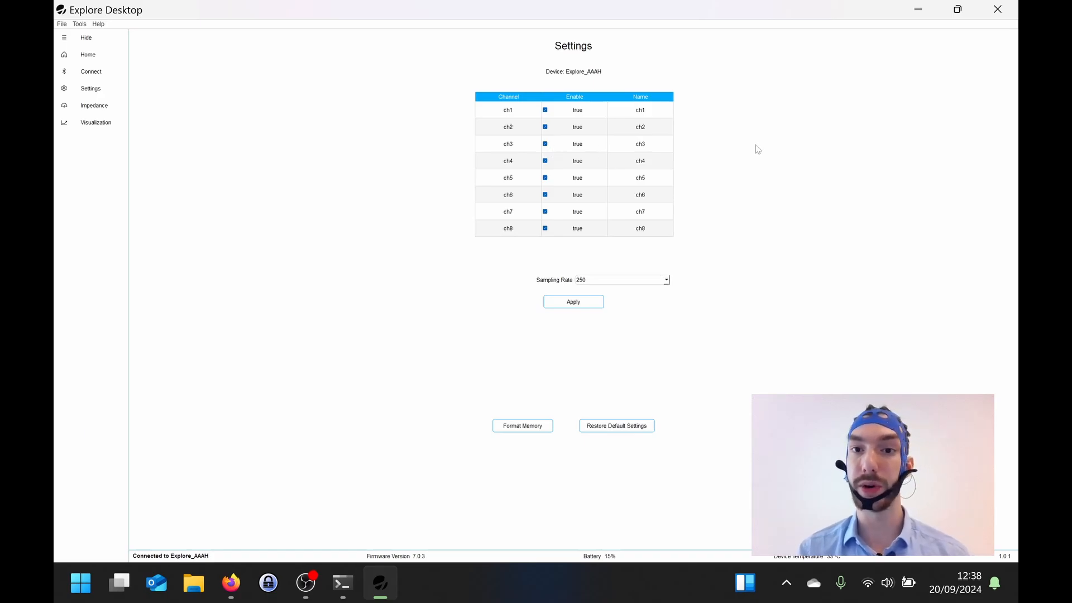
{"action": "double_click", "coordinate": [664, 113]}
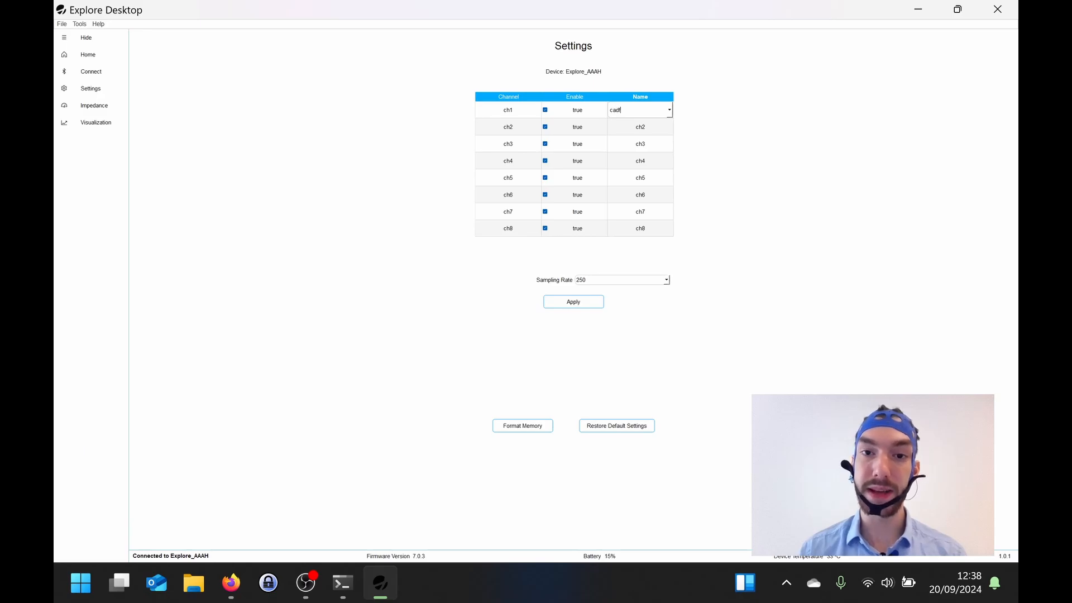
{"action": "left_click", "coordinate": [670, 110]}
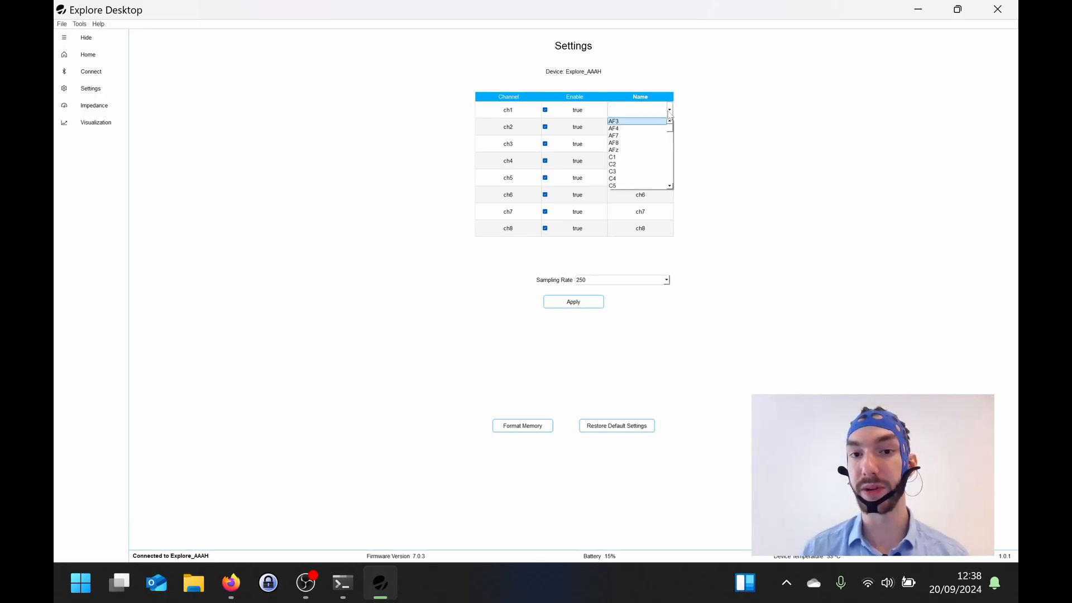
{"action": "left_click", "coordinate": [636, 172]}
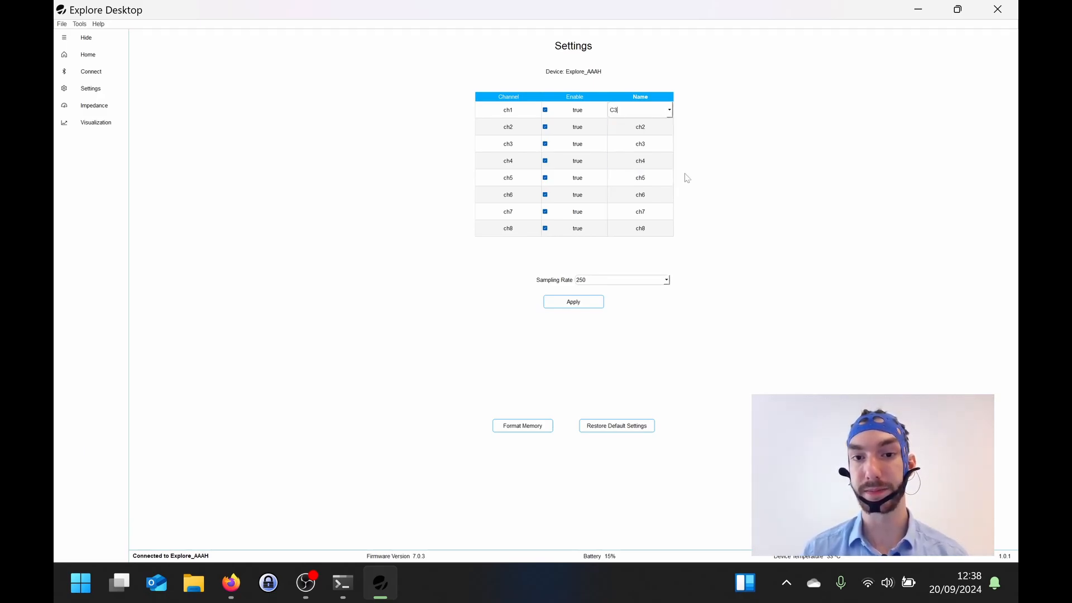
{"action": "left_click", "coordinate": [586, 305]}
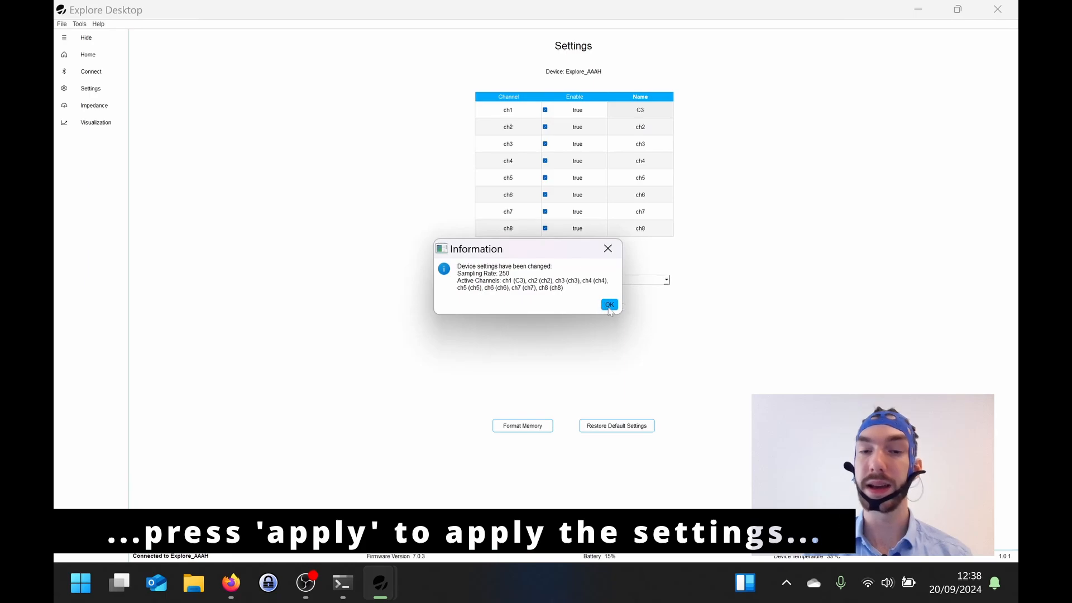
{"action": "left_click", "coordinate": [609, 306]}
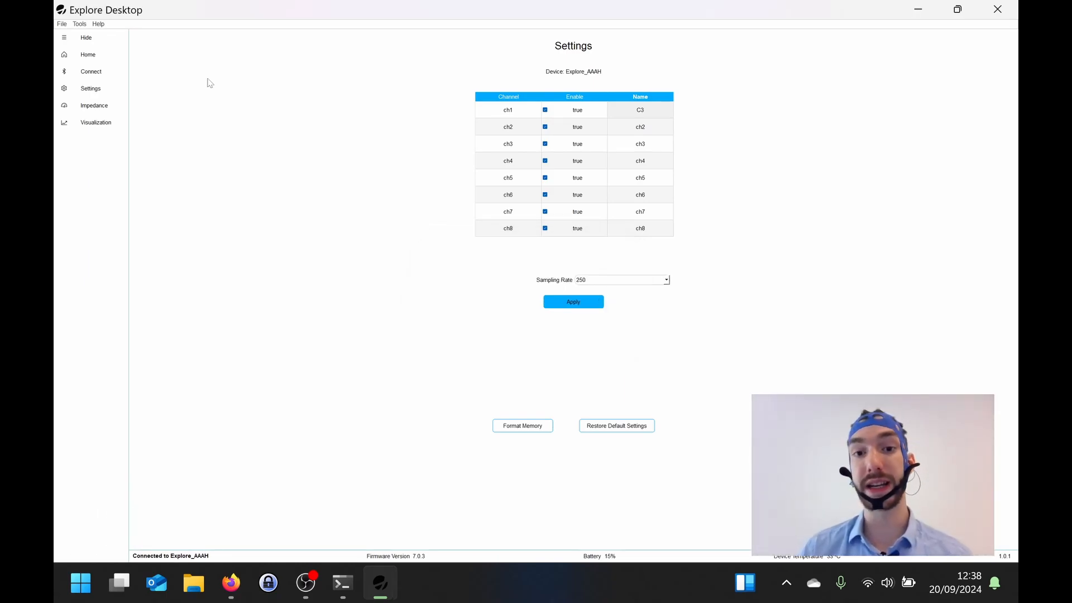
Step: Export the device settings to a YAML file named Demo in the Mentalab Stuff folder
{"action": "left_click", "coordinate": [62, 24]}
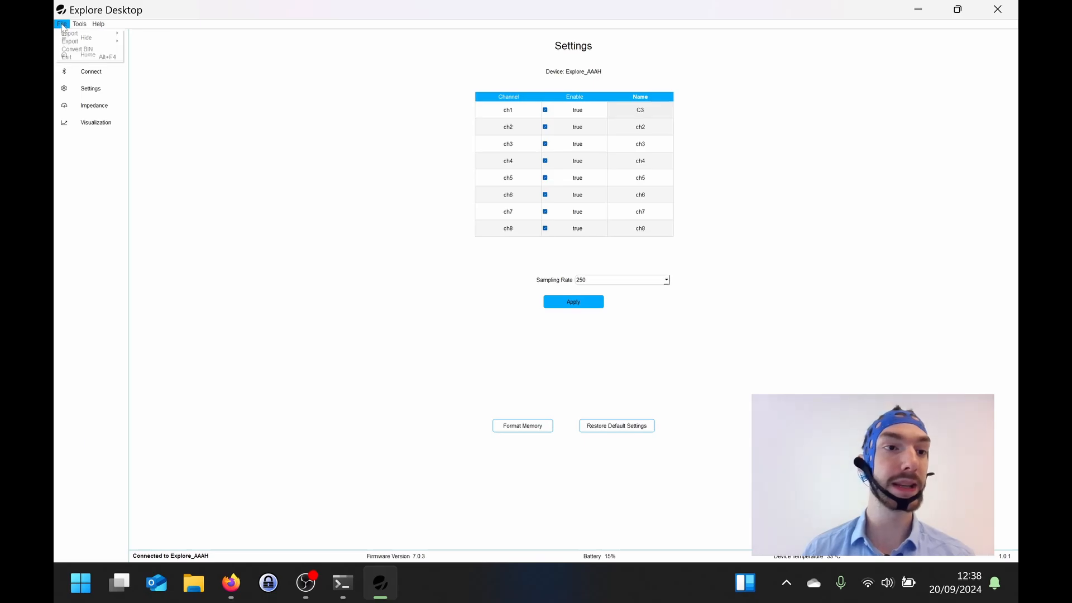
{"action": "mouse_move", "coordinate": [70, 42]}
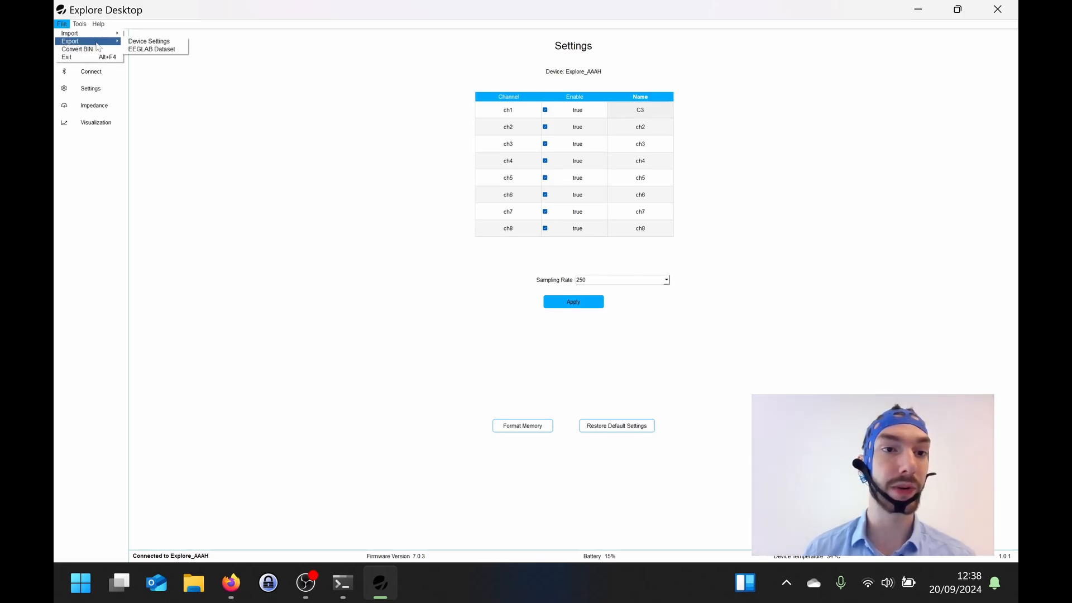
{"action": "left_click", "coordinate": [132, 46]}
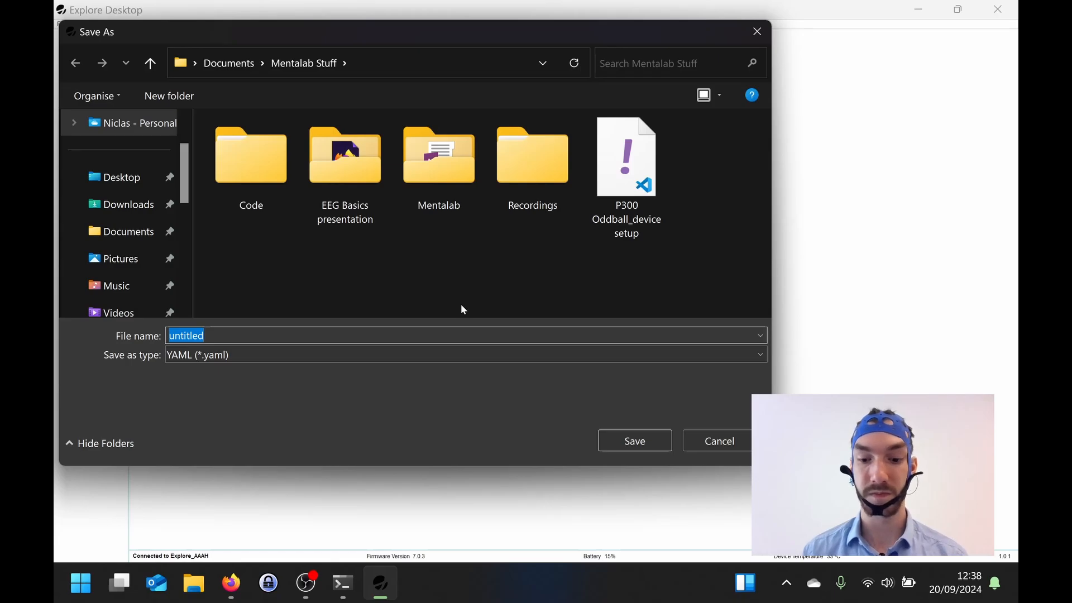
{"action": "type", "text": "Demo"}
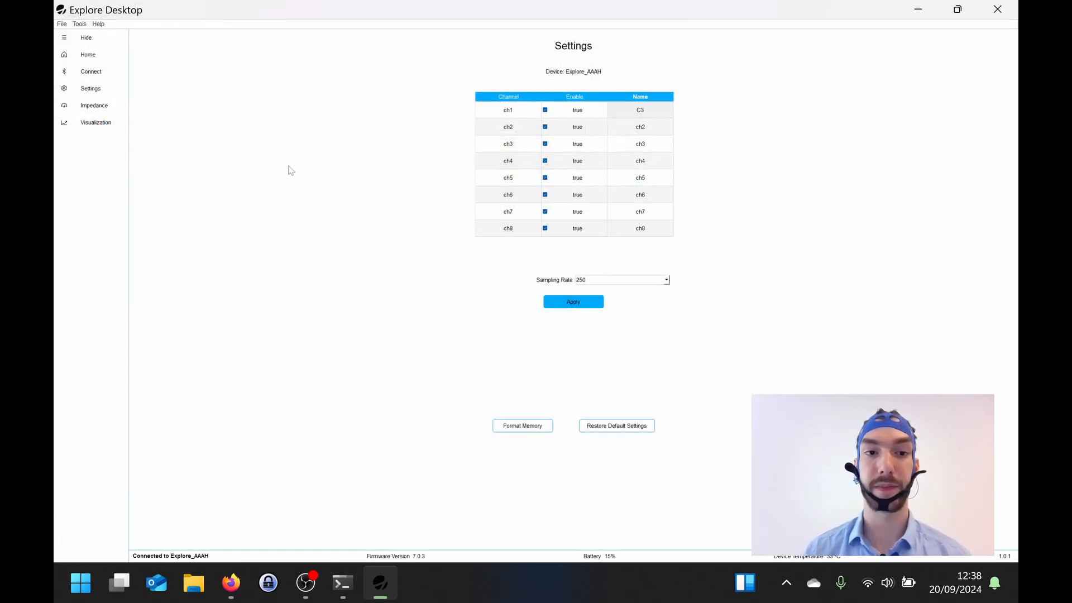
Step: Import the device settings from the file "P300 Oddball_device setup"
{"action": "left_click", "coordinate": [62, 24]}
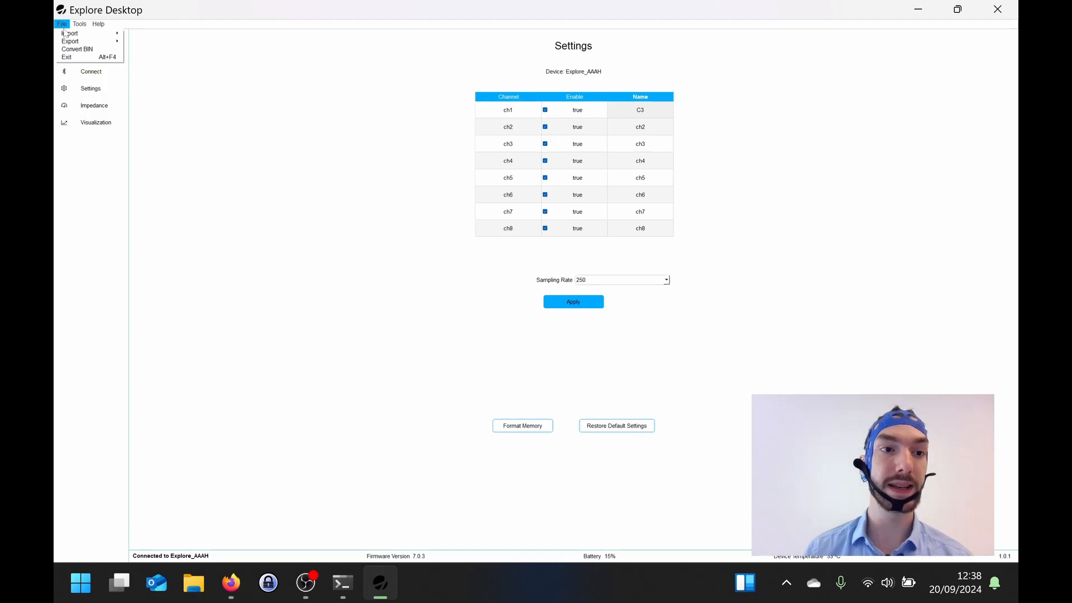
{"action": "mouse_move", "coordinate": [67, 35]}
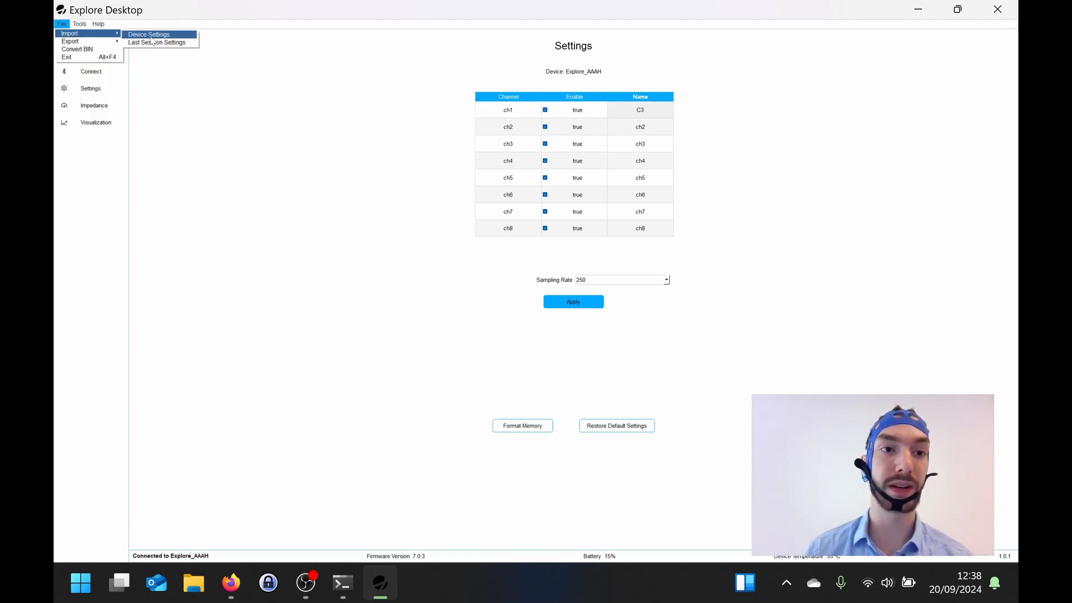
{"action": "left_click", "coordinate": [150, 36]}
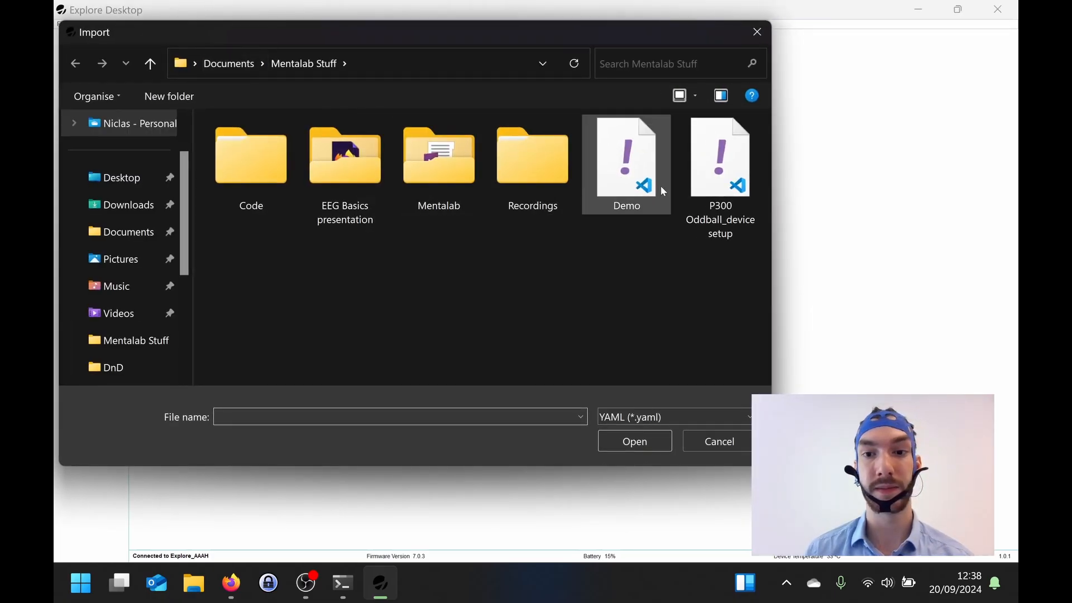
{"action": "left_click", "coordinate": [662, 189]}
{"action": "left_click", "coordinate": [716, 190]}
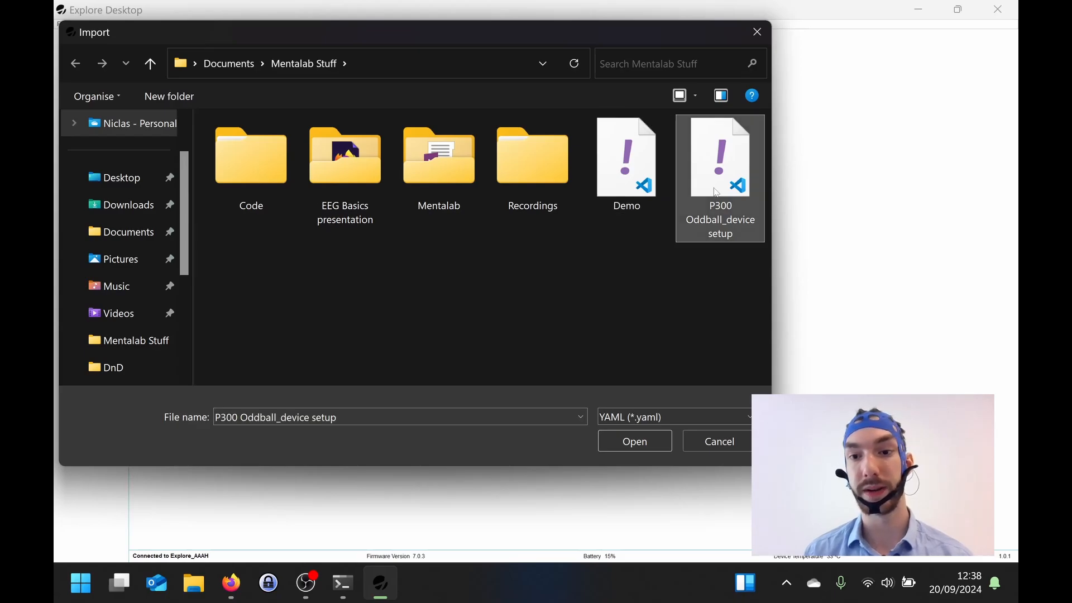
{"action": "double_click", "coordinate": [716, 191]}
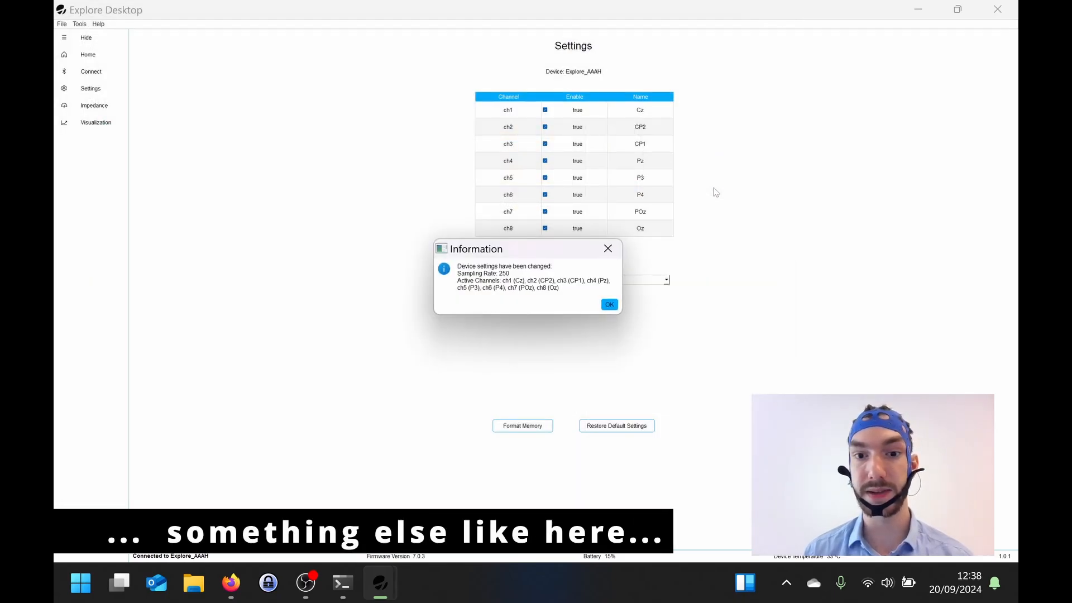
{"action": "left_click", "coordinate": [609, 305]}
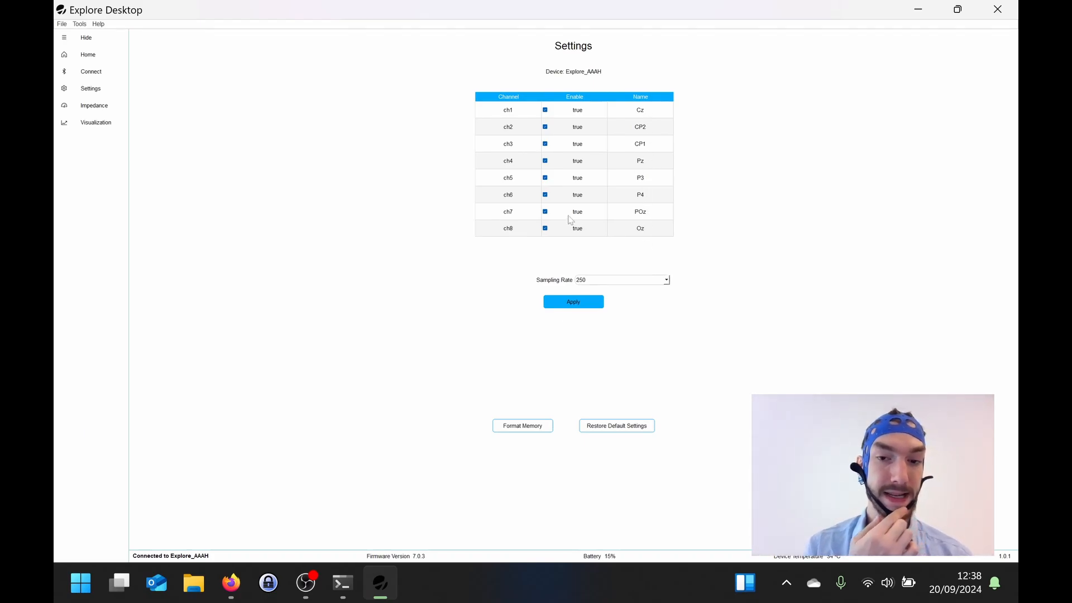
Step: Format the memory of the connected device
{"action": "left_click", "coordinate": [525, 426]}
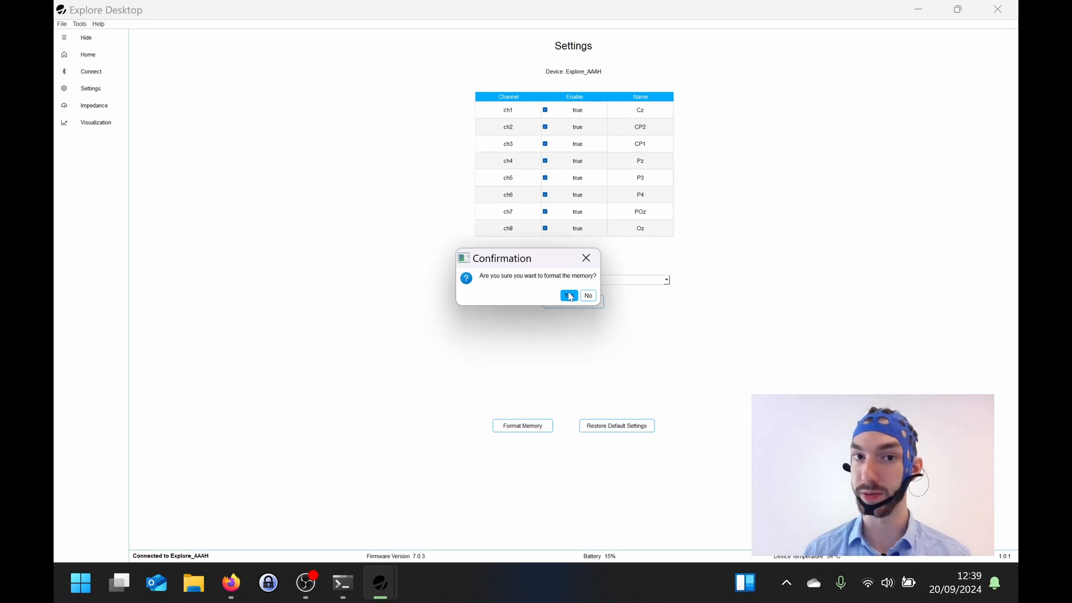
{"action": "left_click", "coordinate": [569, 296]}
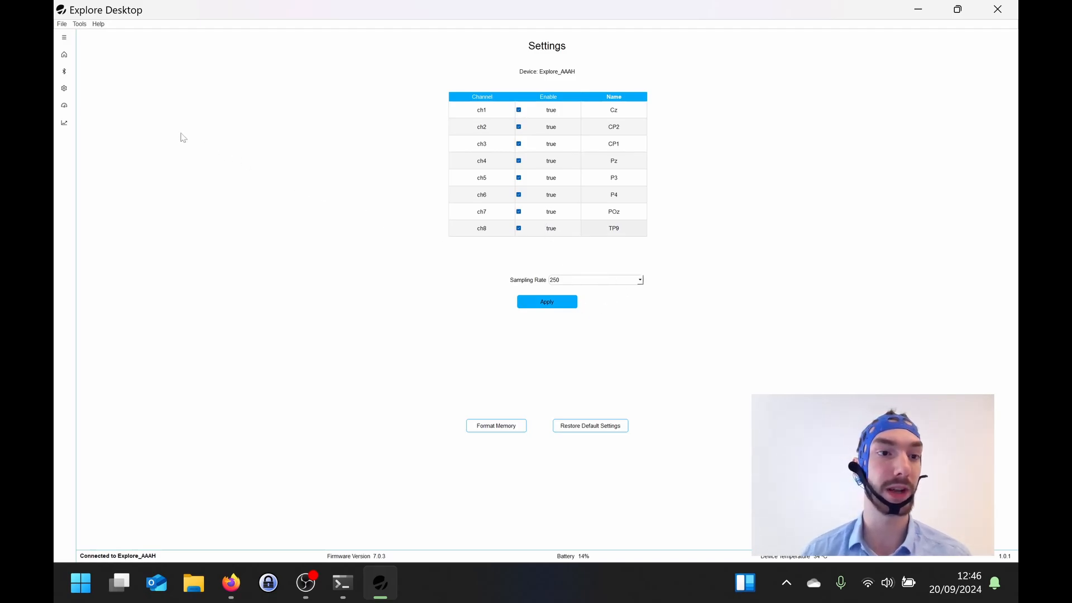
Step: Measure the electrode impedances with Dry Electrodes selected, view them in the EEG Montage layout, and stop the measurement
{"action": "left_click", "coordinate": [66, 39]}
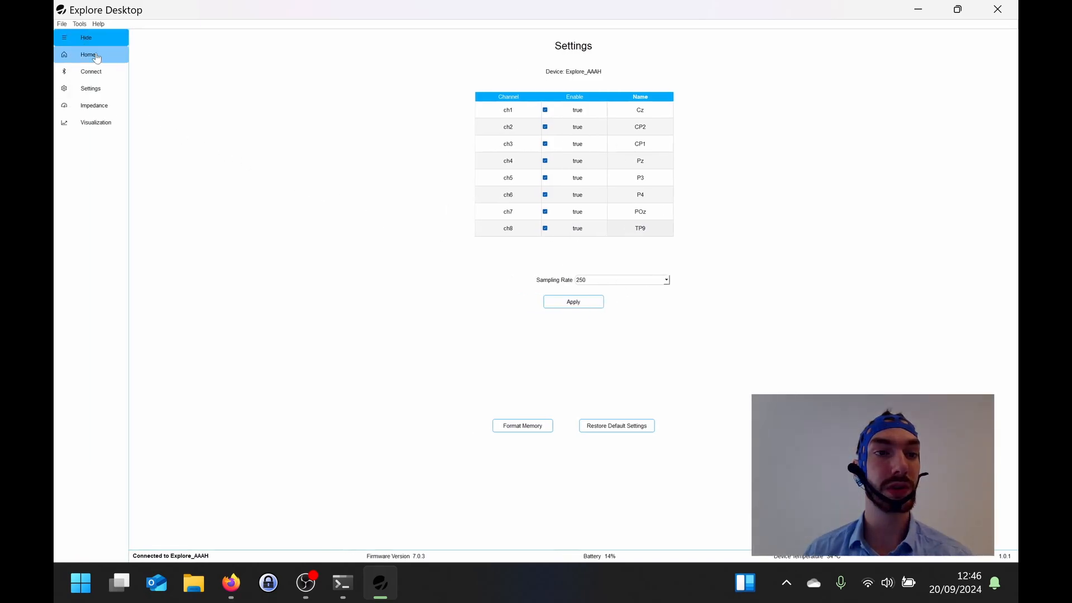
{"action": "left_click", "coordinate": [109, 105]}
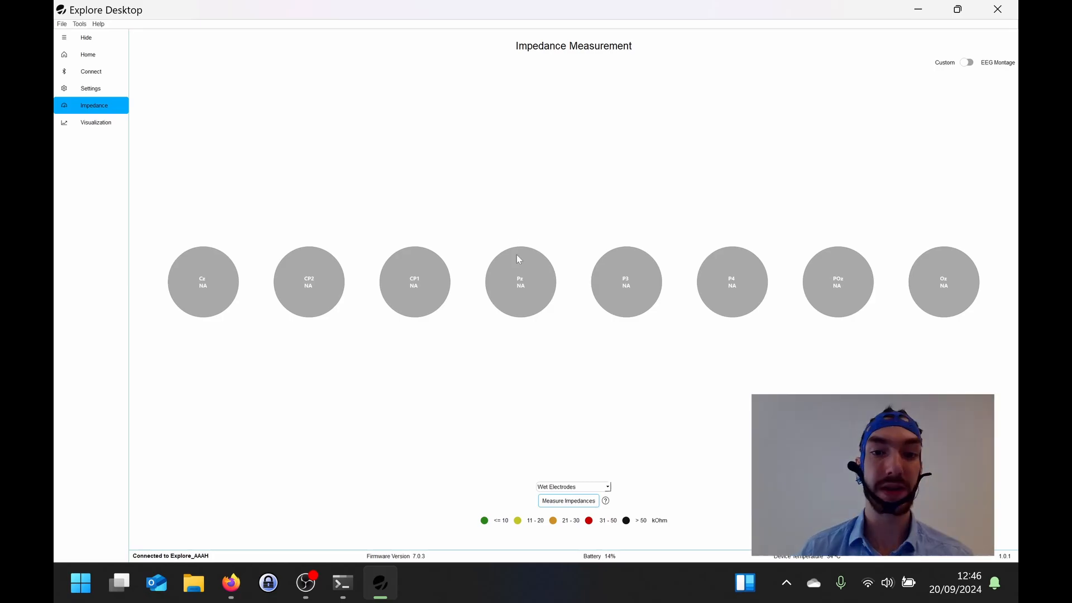
{"action": "left_click", "coordinate": [608, 488]}
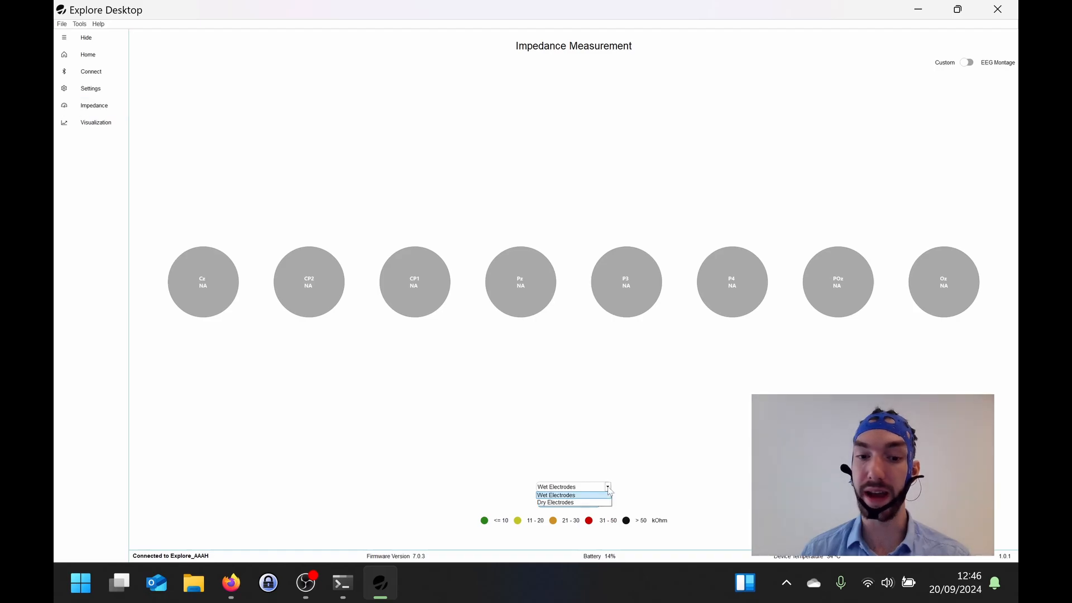
{"action": "left_click", "coordinate": [563, 504]}
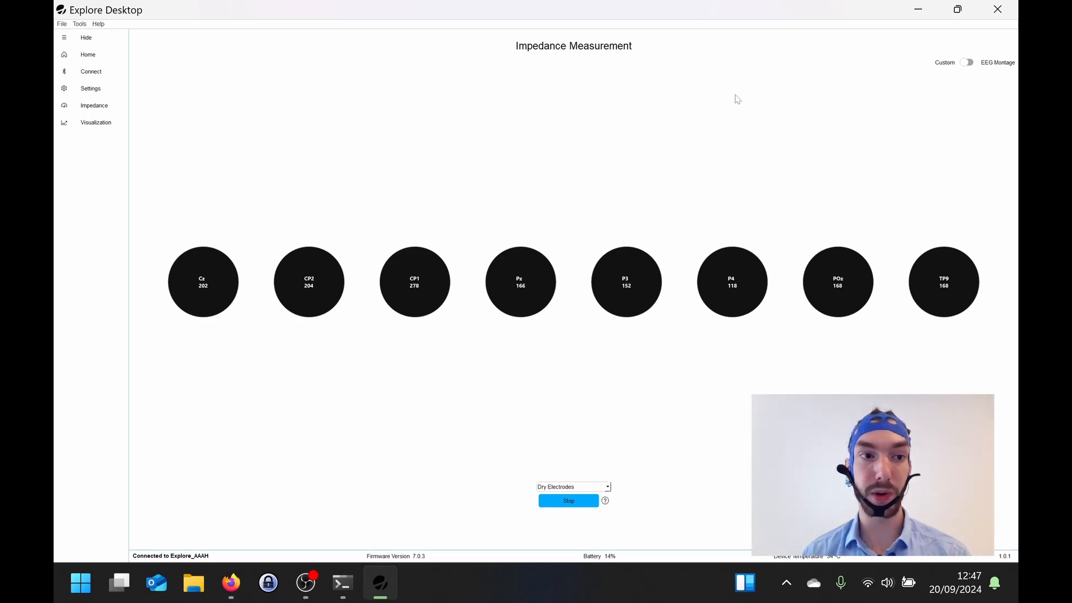
{"action": "left_click", "coordinate": [967, 63]}
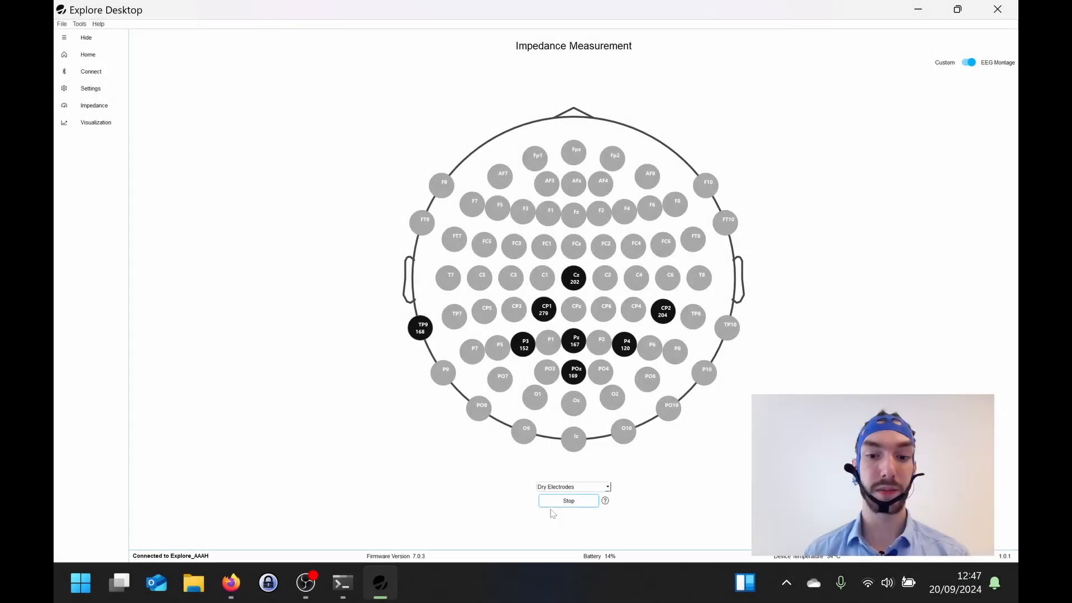
{"action": "left_click", "coordinate": [559, 500]}
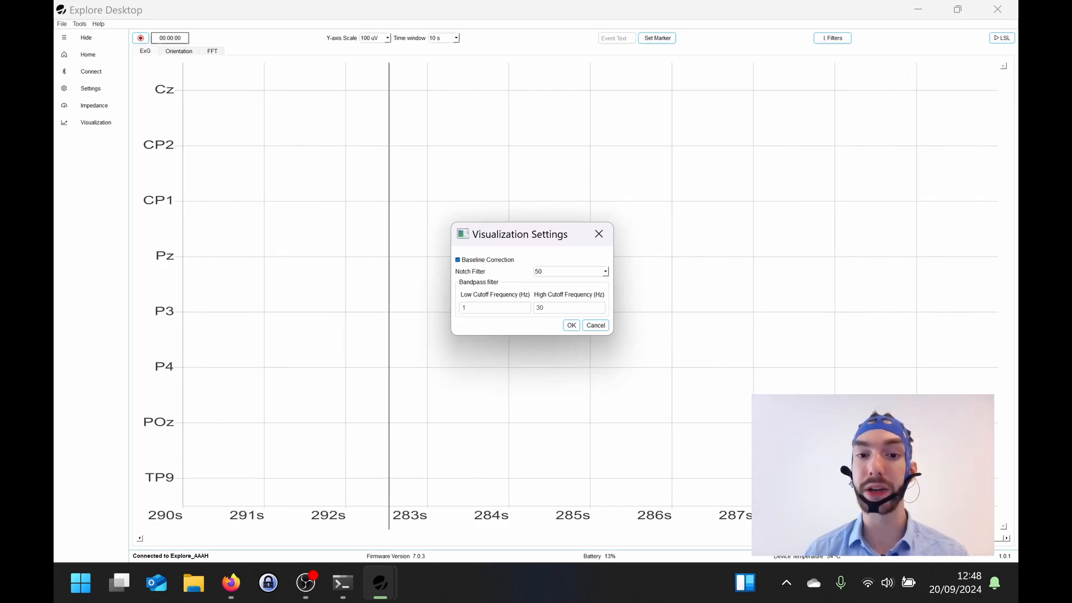
Step: Apply the visualization filters with baseline correction, a notch filter of 50 and a 1 to 30 Hz bandpass
{"action": "left_click", "coordinate": [570, 327]}
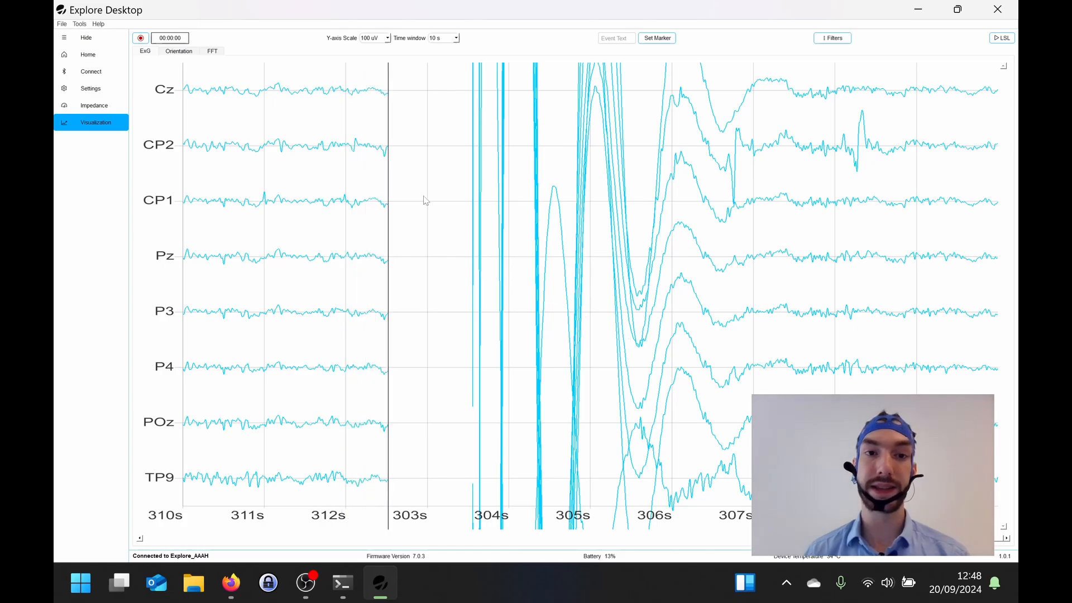
Step: Try y-axis scales of 20 uV and 500 uV on the ExG plot and return to 100 uV
{"action": "left_click", "coordinate": [388, 38]}
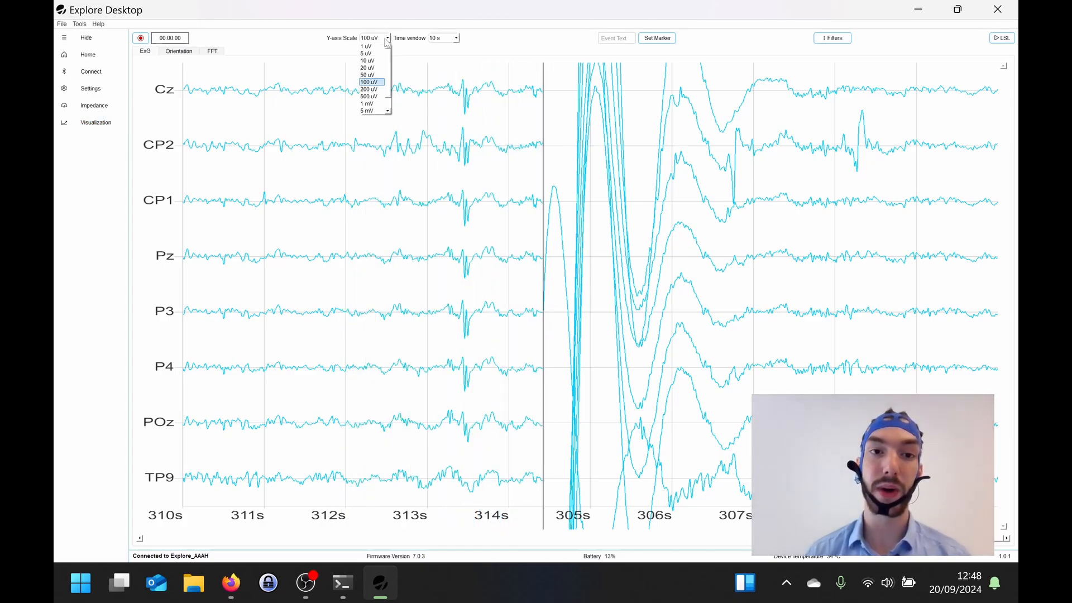
{"action": "left_click", "coordinate": [371, 68]}
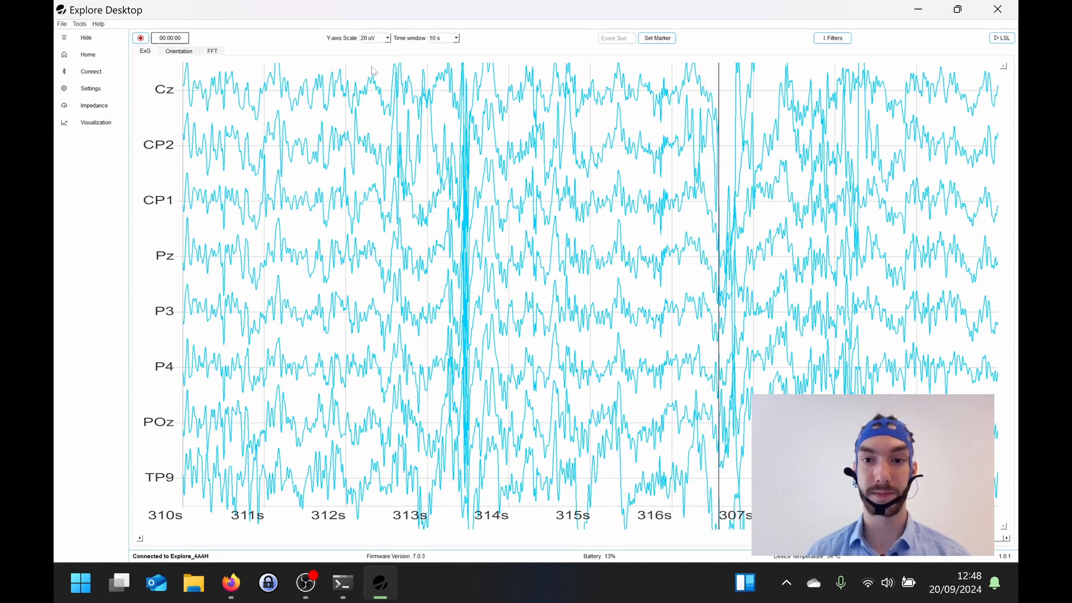
{"action": "left_click", "coordinate": [385, 38]}
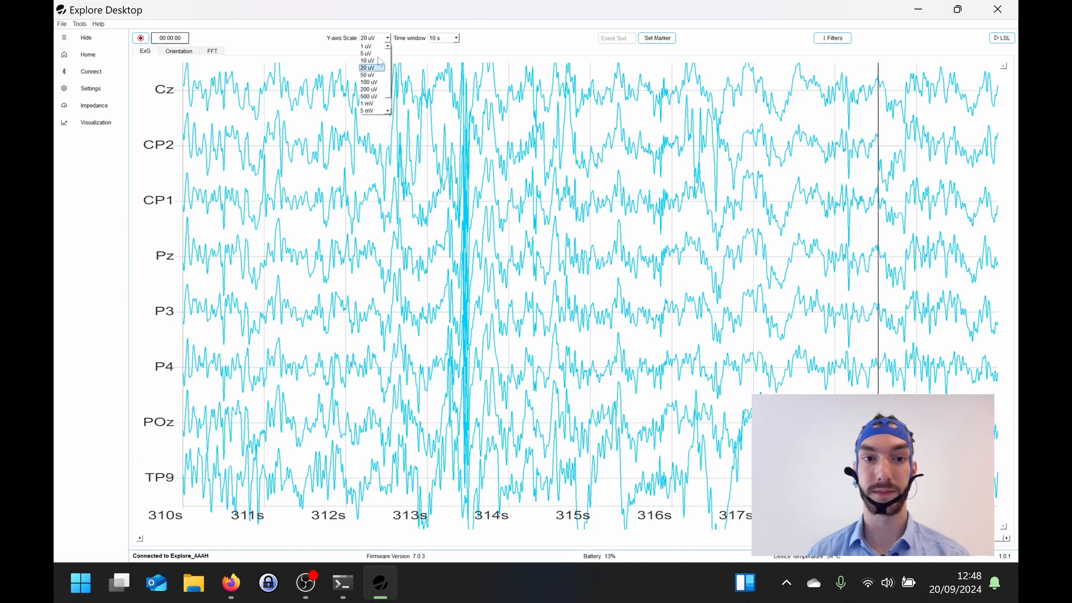
{"action": "left_click", "coordinate": [371, 97]}
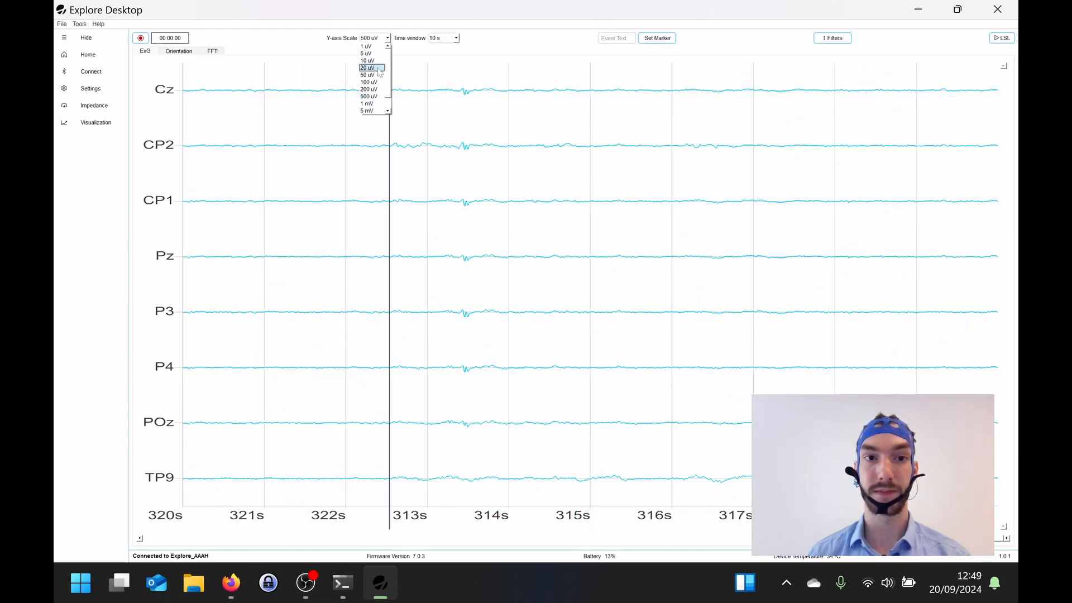
{"action": "left_click", "coordinate": [372, 82]}
Step: Try a 20 s time window on the ExG plot and shorten it to 5 s
{"action": "left_click", "coordinate": [449, 38]}
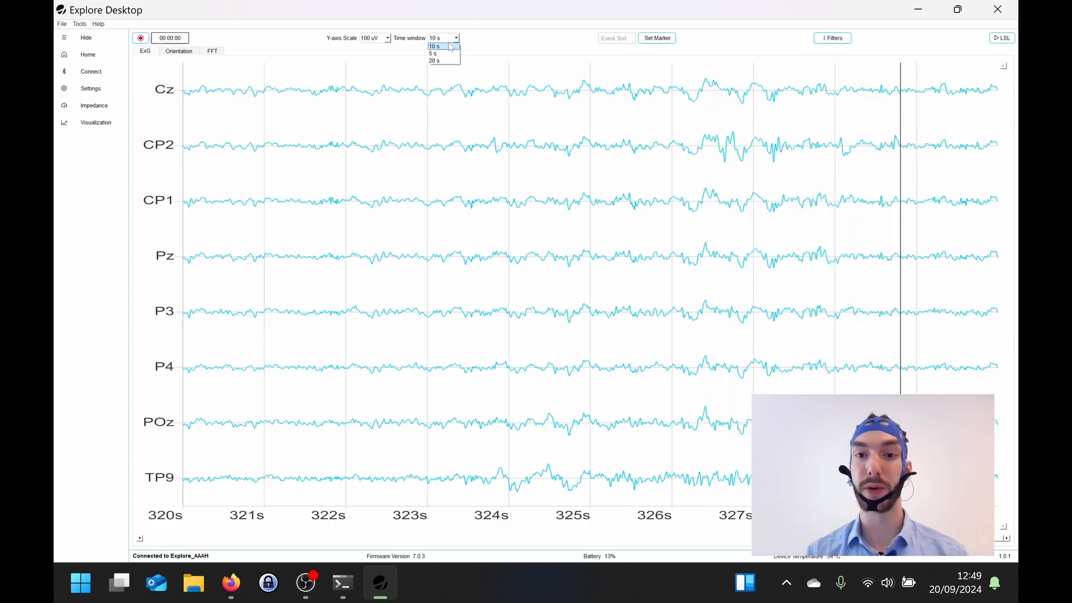
{"action": "left_click", "coordinate": [444, 60]}
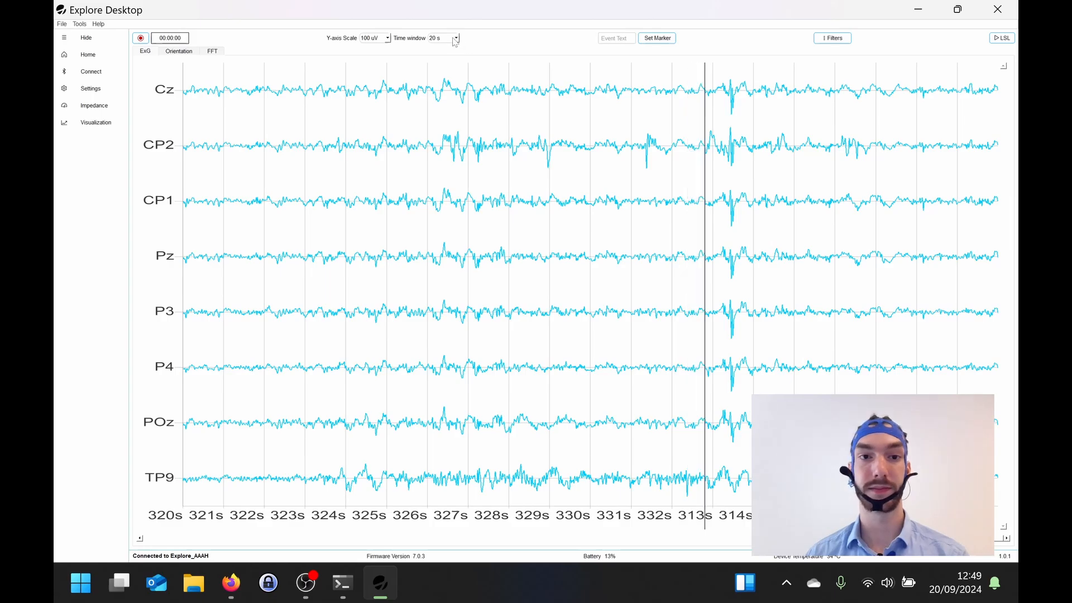
{"action": "left_click", "coordinate": [455, 40]}
{"action": "left_click", "coordinate": [442, 54]}
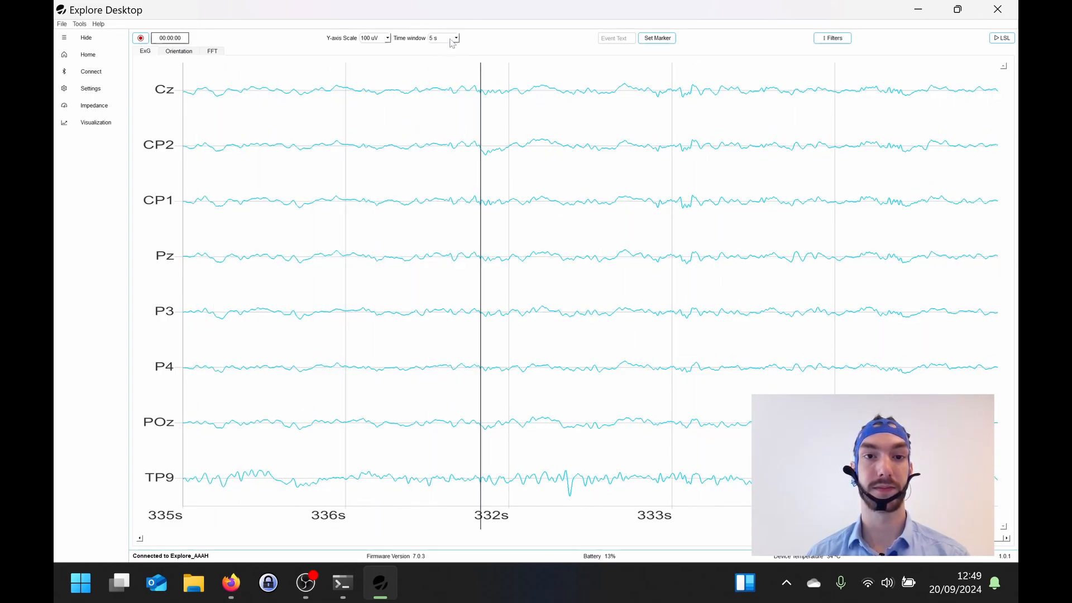
Step: Set the ExG plot's time window to 10 s and toggle the LSL stream of the device data
{"action": "left_click", "coordinate": [454, 40]}
{"action": "left_click", "coordinate": [444, 46]}
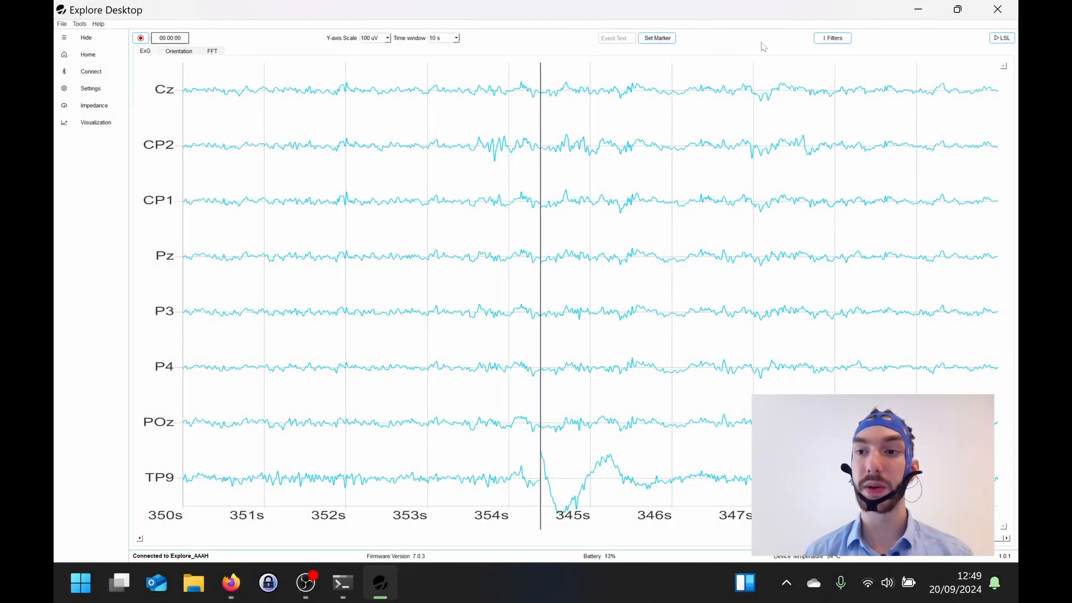
{"action": "left_click", "coordinate": [1002, 39]}
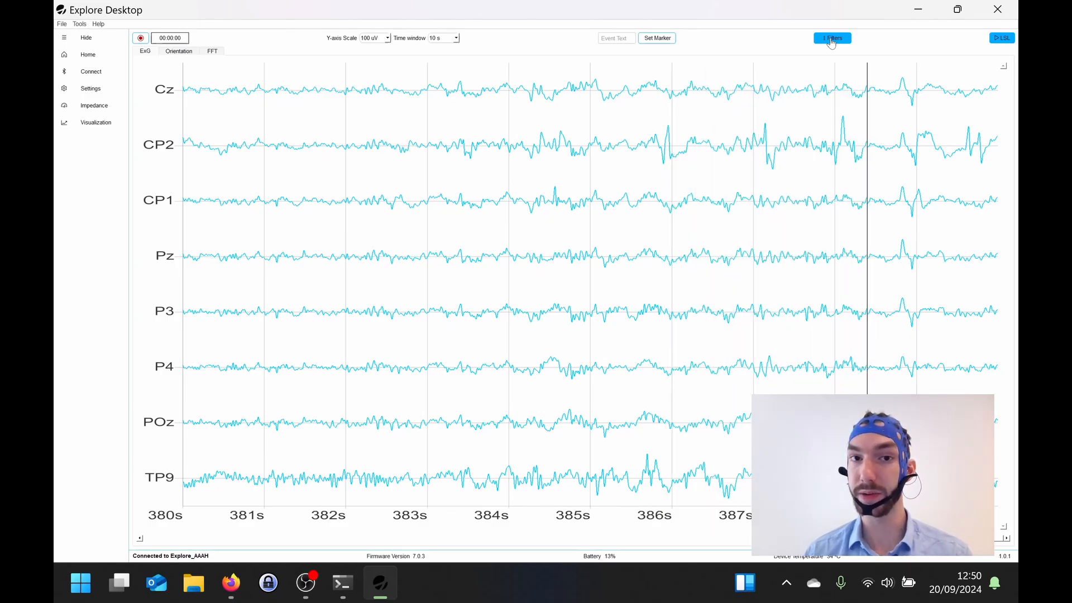
Step: Review the visualization filter settings and the Orientation and FFT plots, ending back on the ExG plot
{"action": "left_click", "coordinate": [831, 39]}
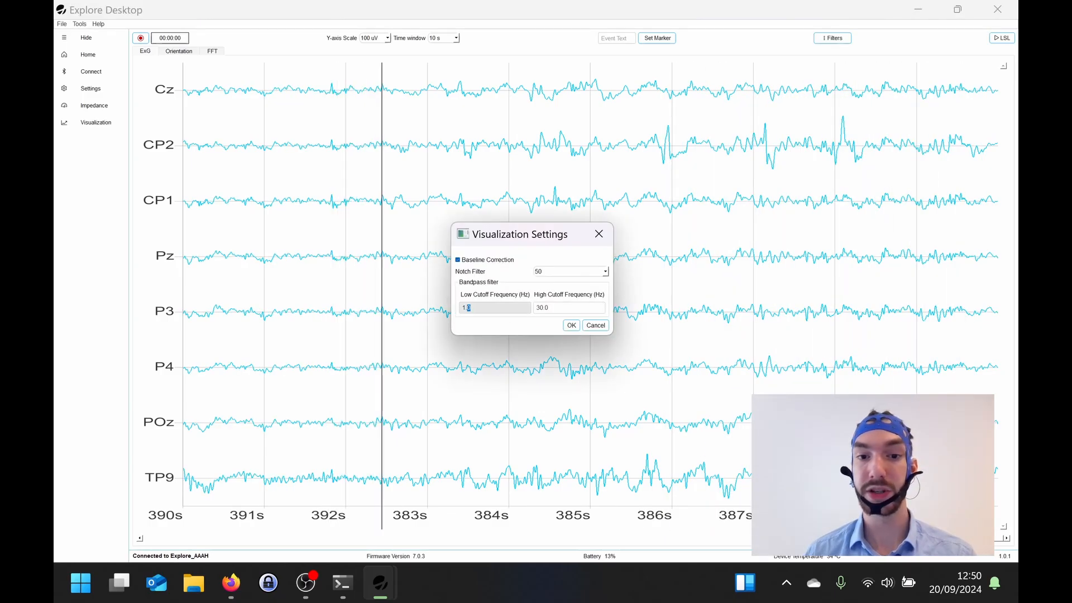
{"action": "left_click", "coordinate": [598, 234]}
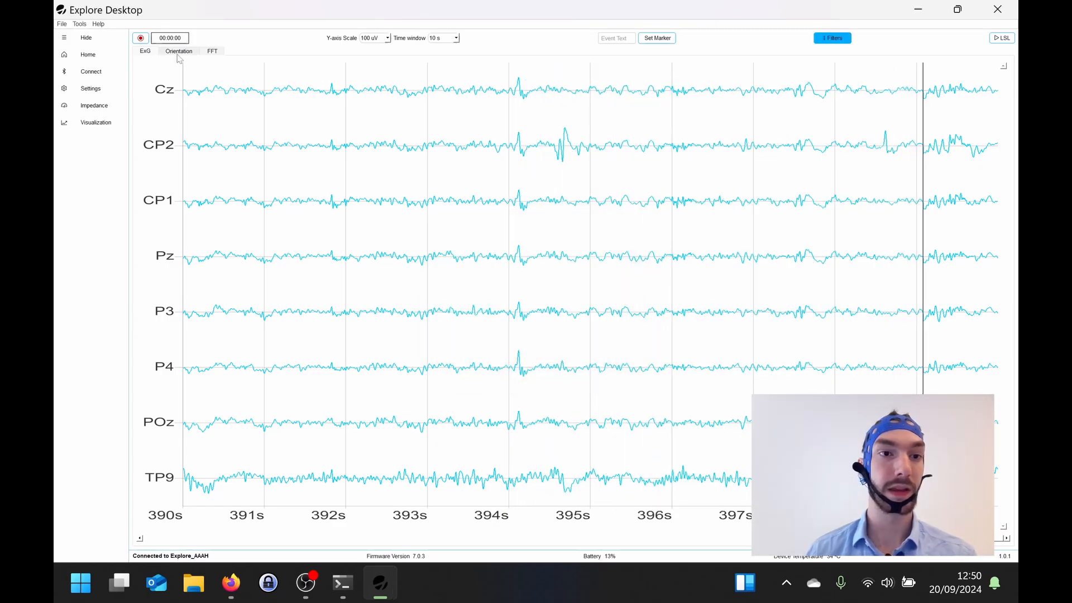
{"action": "left_click", "coordinate": [180, 56]}
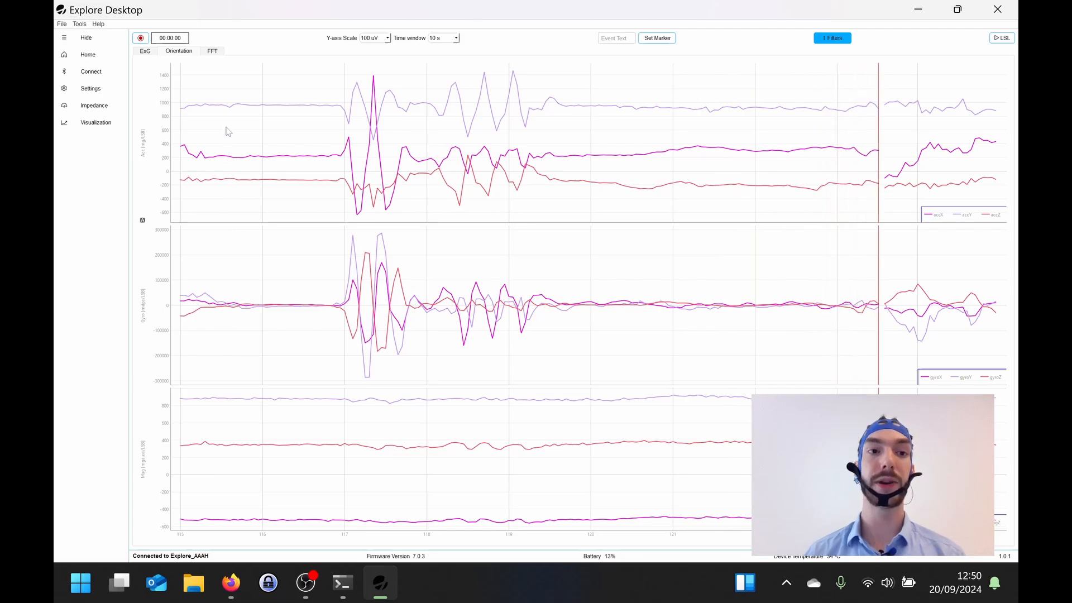
{"action": "left_click", "coordinate": [214, 51]}
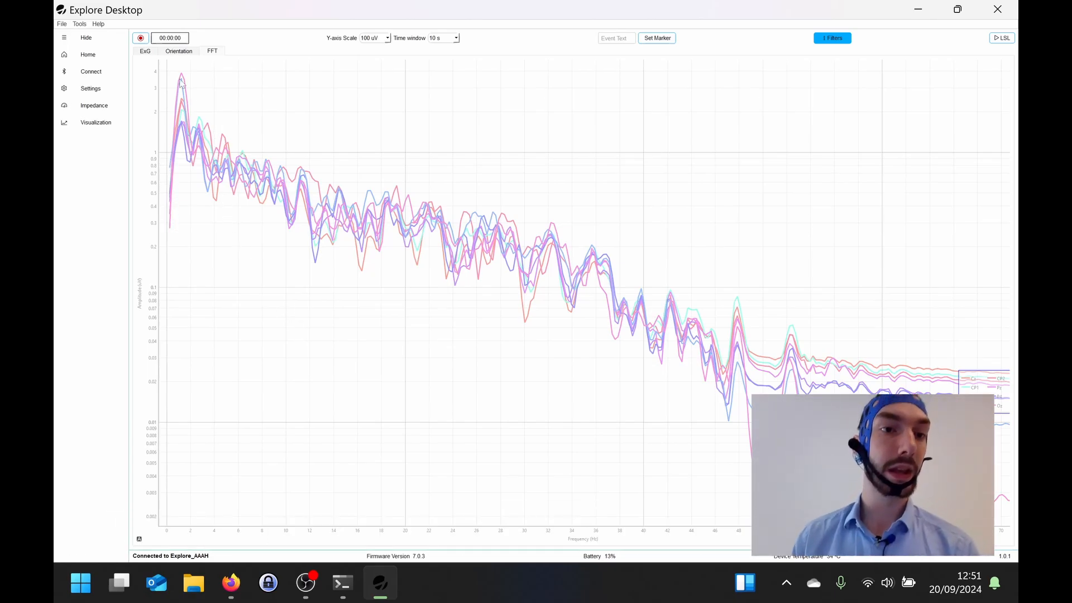
{"action": "left_click", "coordinate": [143, 53]}
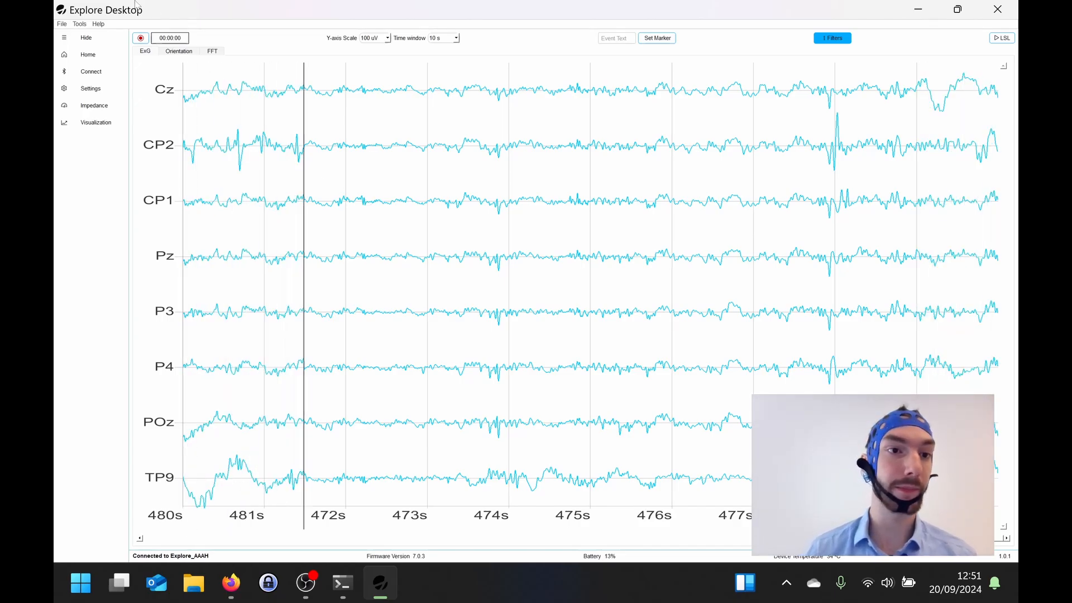
Step: Start a recording in csv format with the default folder and file name and a recording time of 3600 s
{"action": "left_click", "coordinate": [140, 39]}
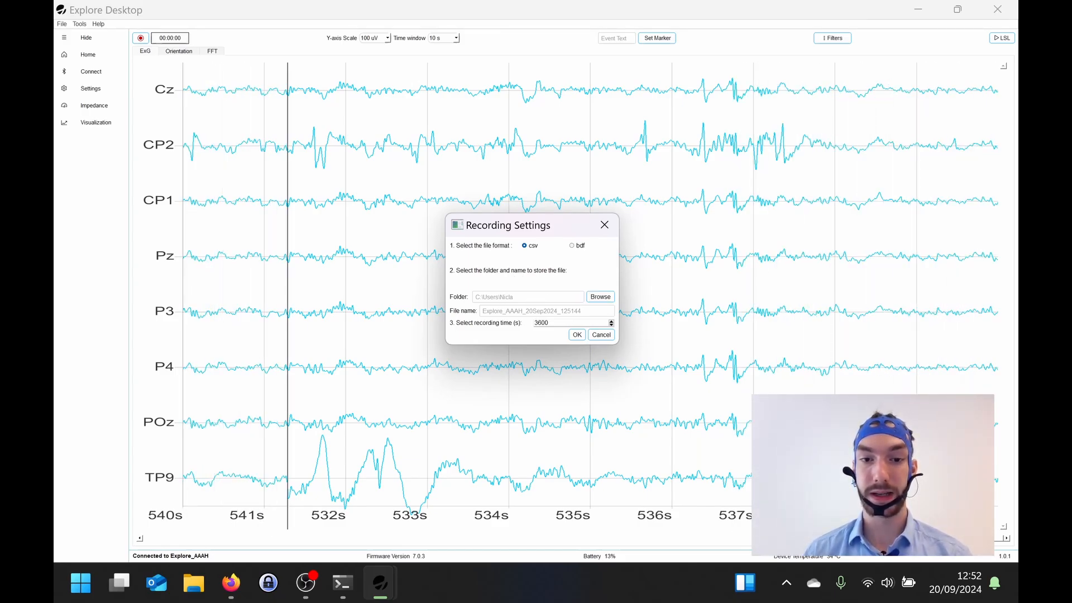
{"action": "left_click", "coordinate": [547, 311]}
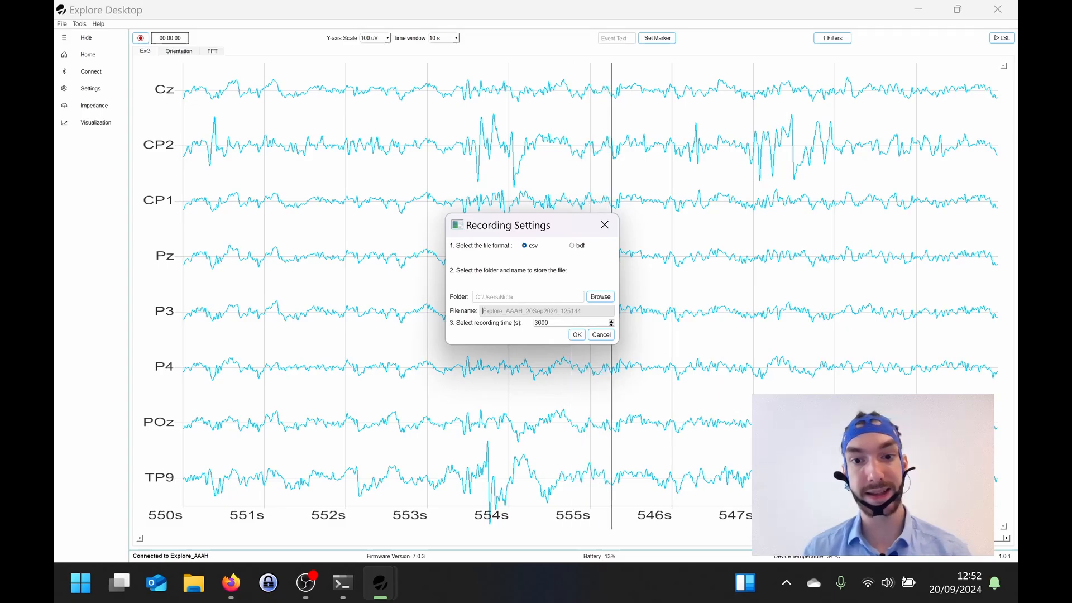
{"action": "left_click", "coordinate": [578, 335]}
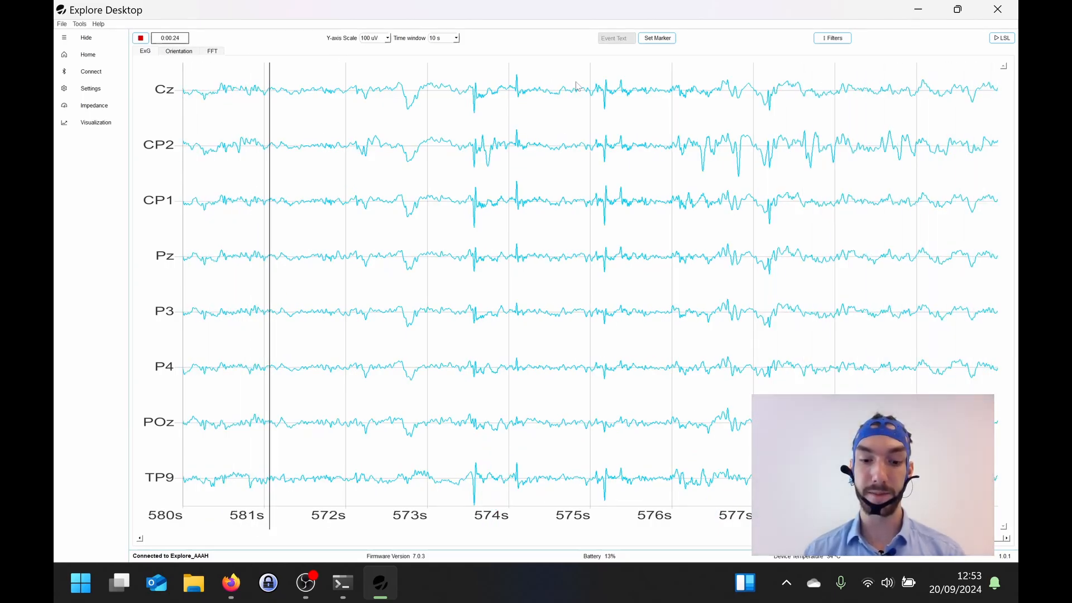
Step: Set software markers with the event text Marker1 in the running recording and stop the recording
{"action": "type", "text": "Marker1"}
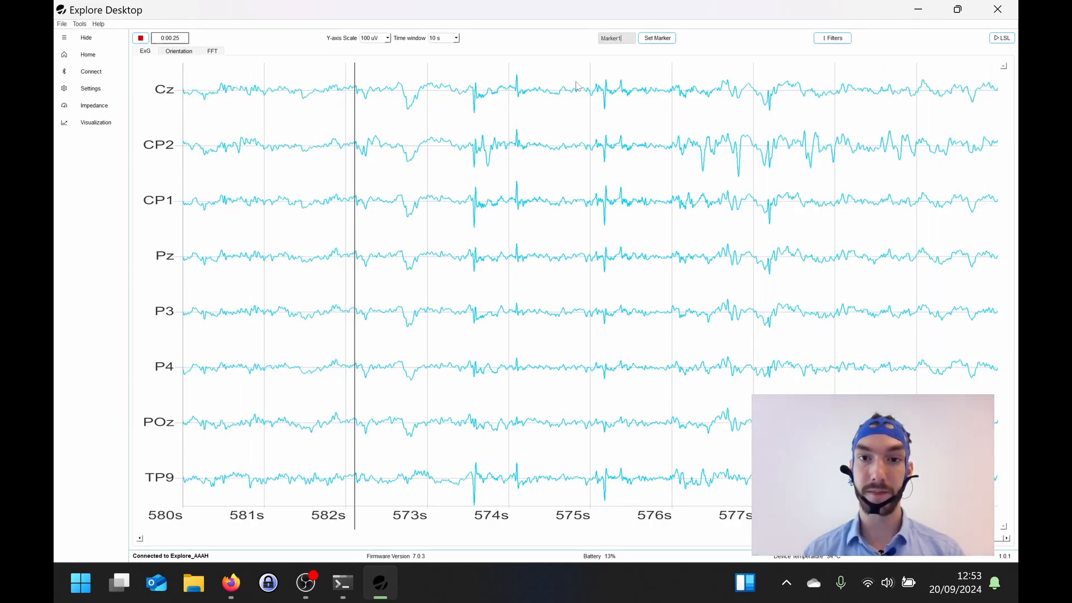
{"action": "left_click", "coordinate": [668, 39]}
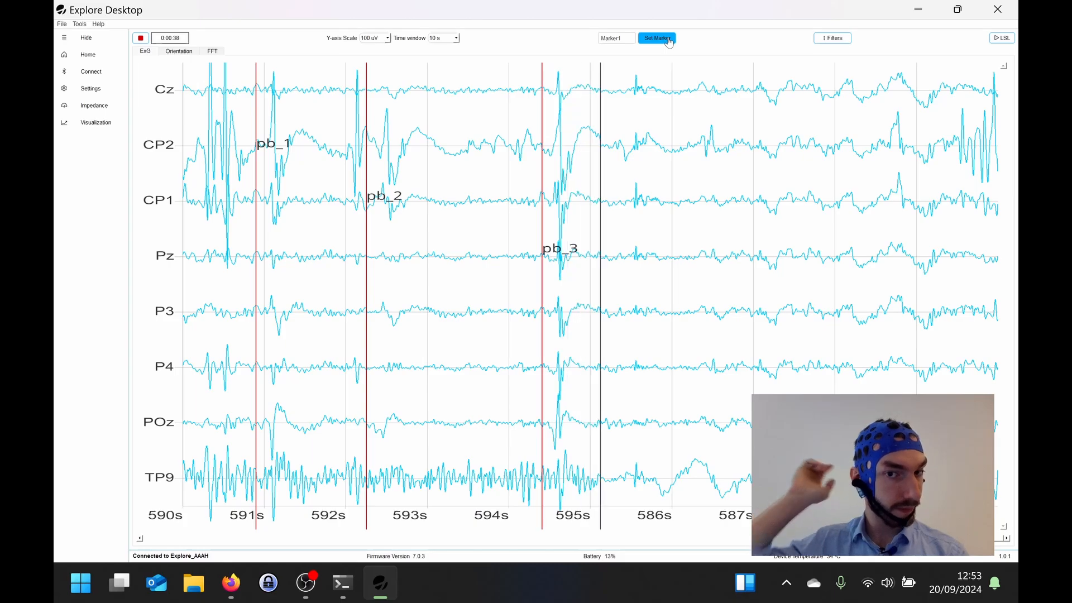
{"action": "left_click", "coordinate": [669, 39]}
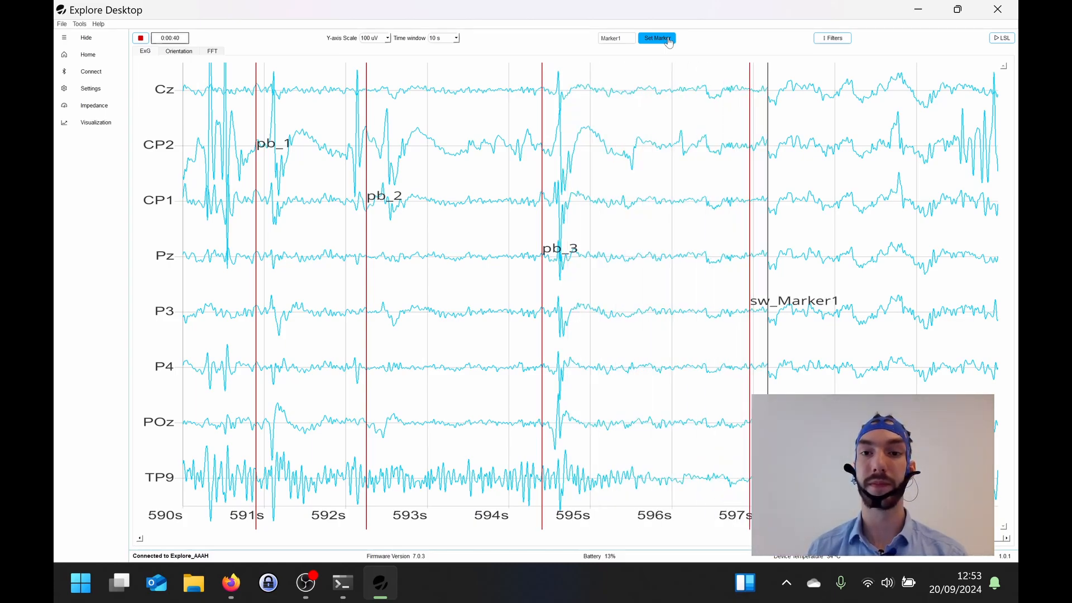
{"action": "left_click", "coordinate": [669, 40]}
{"action": "left_click", "coordinate": [669, 40]}
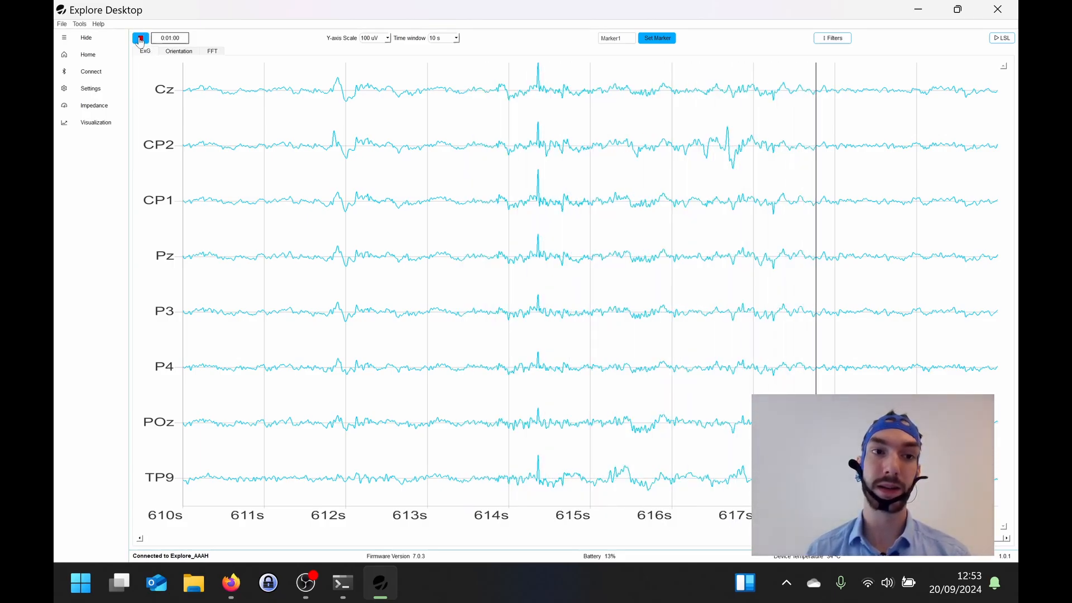
{"action": "left_click", "coordinate": [140, 39]}
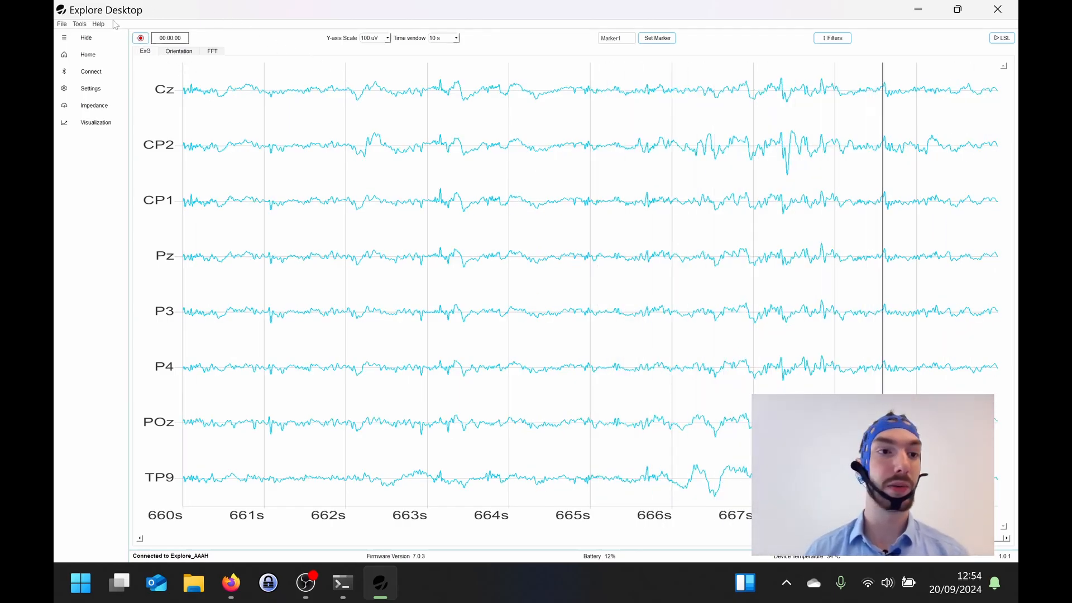
Step: Inspect the ongoing recording in its own plot window and refresh the plot several times
{"action": "left_click", "coordinate": [79, 24]}
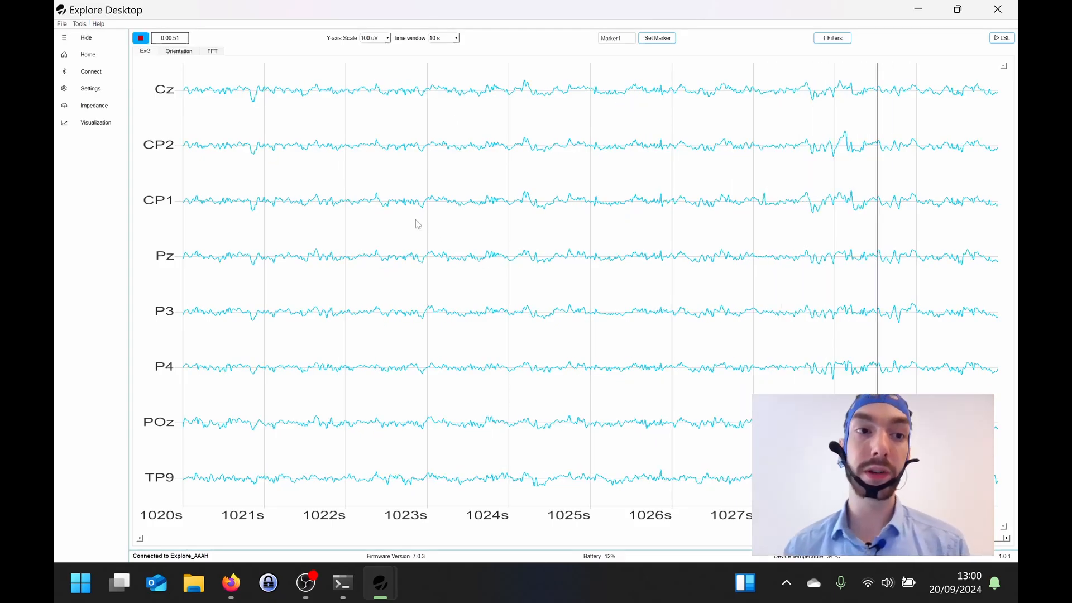
{"action": "left_click", "coordinate": [80, 24]}
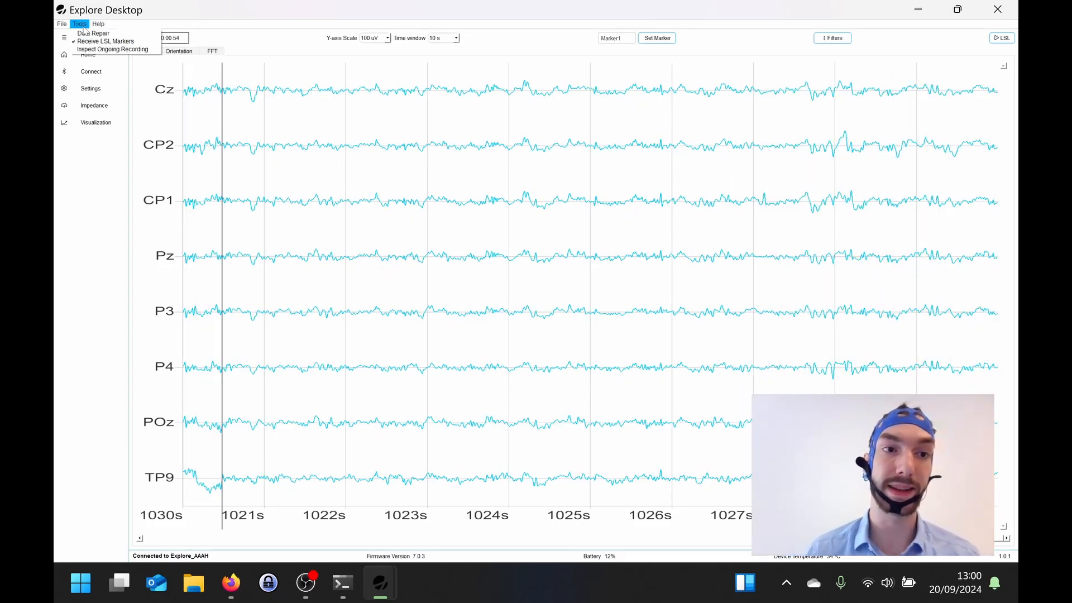
{"action": "left_click", "coordinate": [93, 50]}
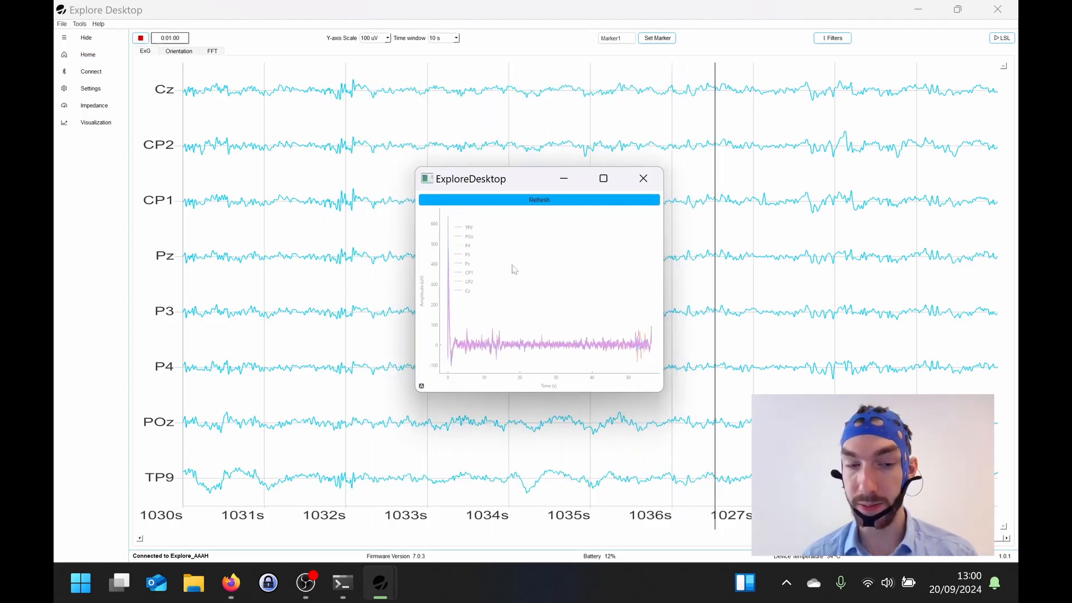
{"action": "left_click", "coordinate": [514, 204]}
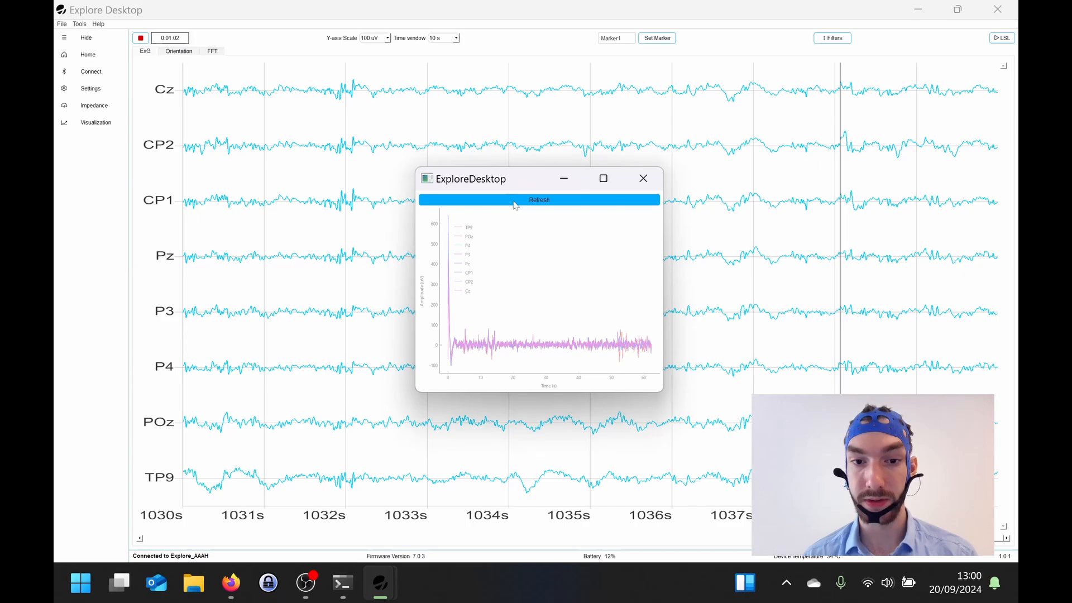
{"action": "left_click", "coordinate": [544, 205]}
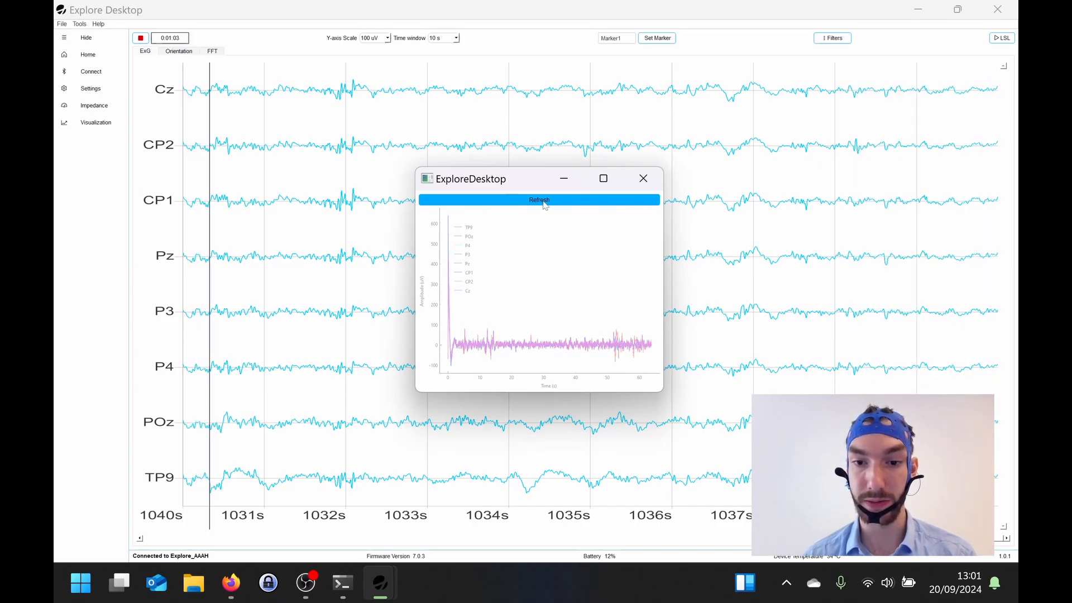
{"action": "left_click", "coordinate": [545, 202]}
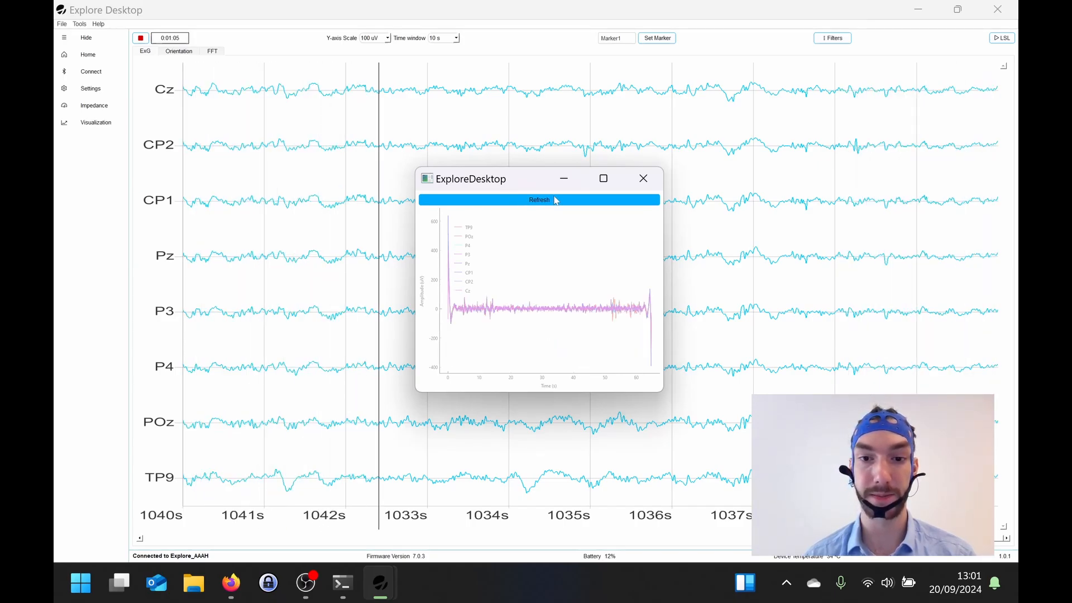
{"action": "left_click", "coordinate": [556, 200]}
{"action": "left_click", "coordinate": [555, 199]}
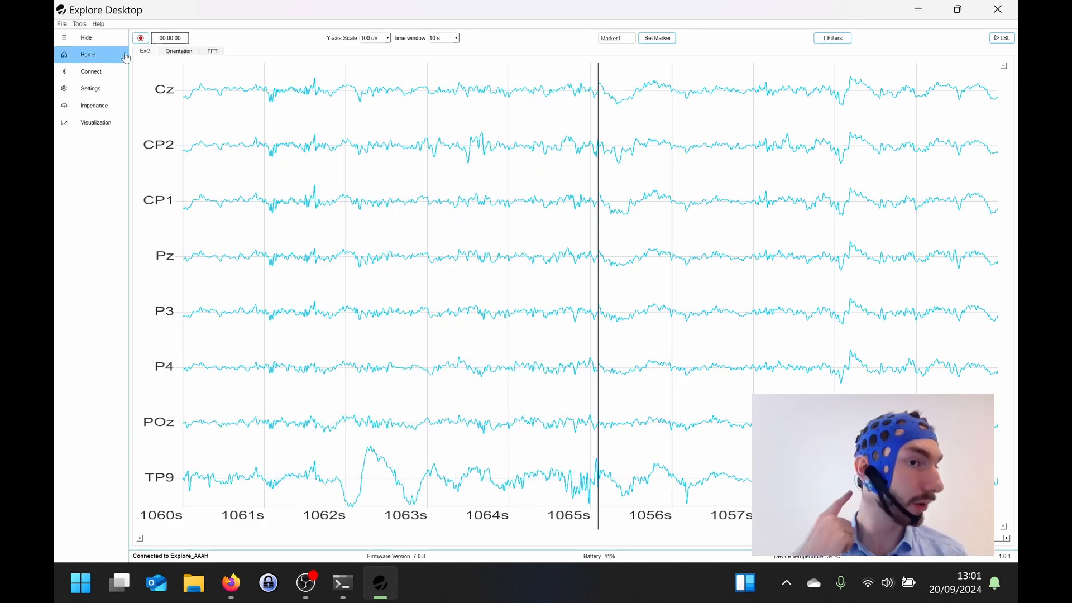
Step: View the options for converting a .BIN file and close the conversion dialog
{"action": "left_click", "coordinate": [60, 24]}
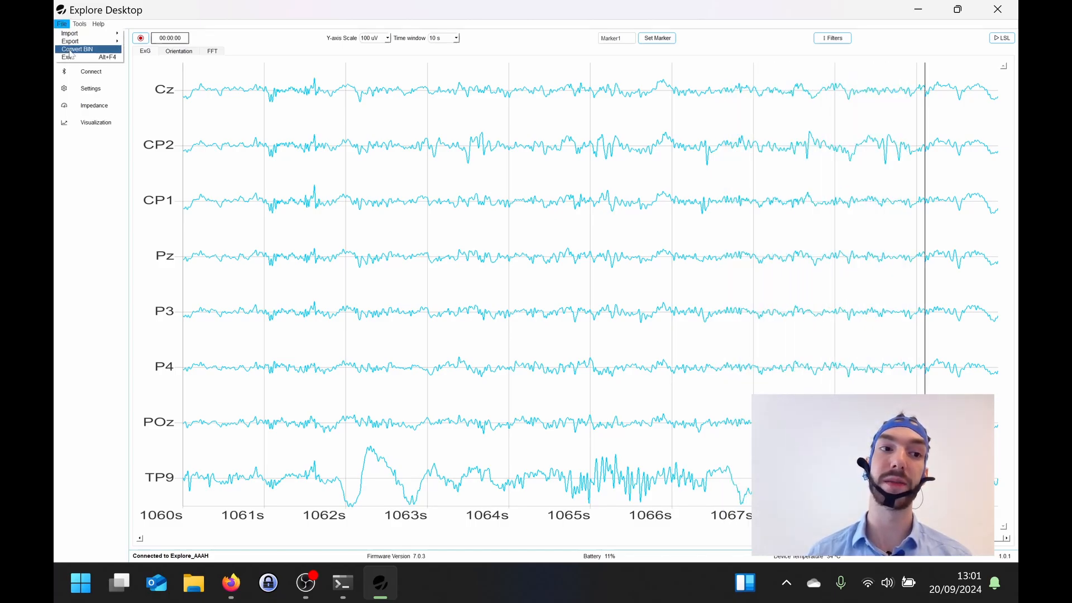
{"action": "left_click", "coordinate": [70, 50]}
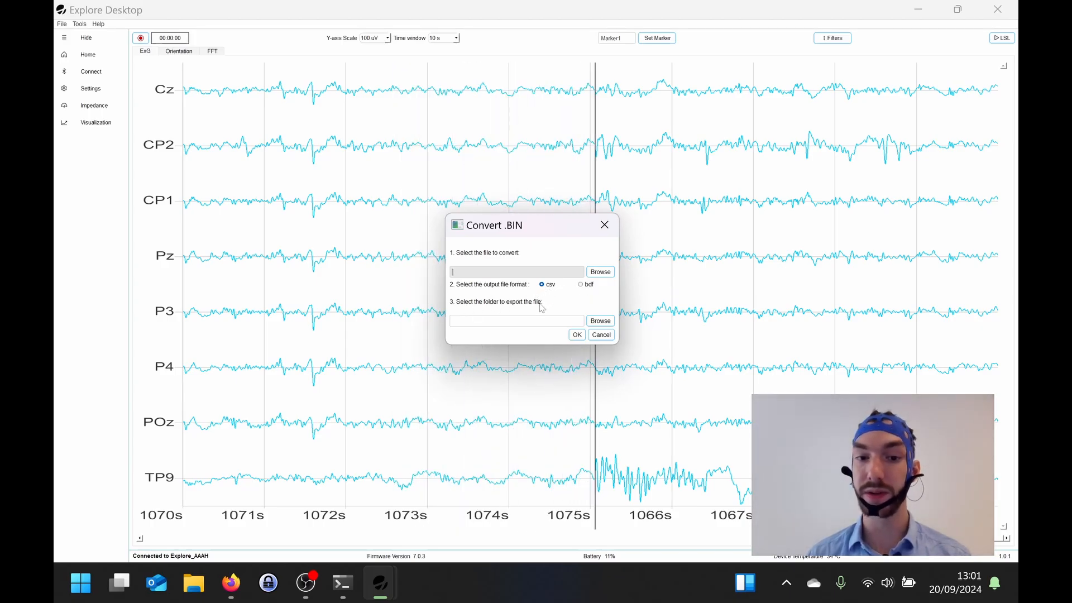
{"action": "left_click", "coordinate": [577, 335]}
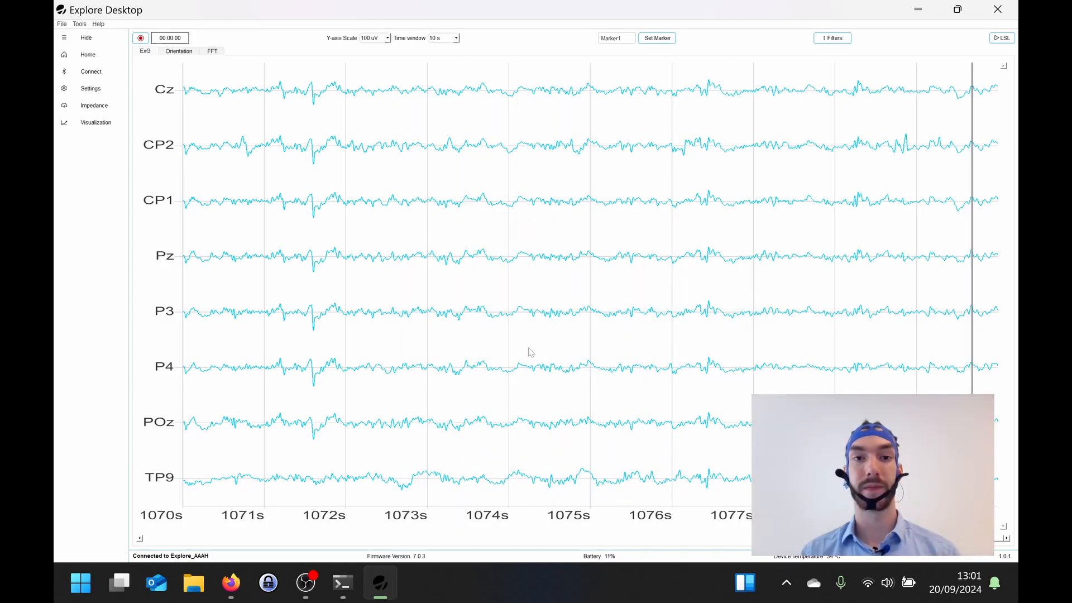